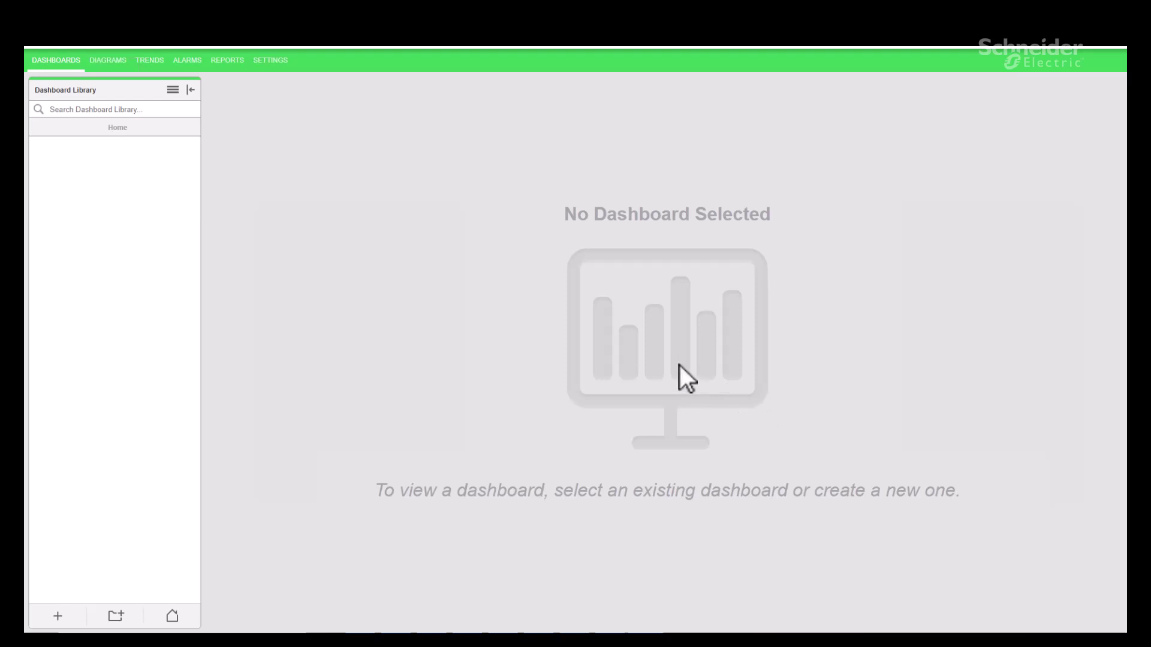
Create a new dashboard and rename it 'Energy Equivalency'.
{"action": "left_click", "coordinate": [173, 90]}
{"action": "left_click", "coordinate": [191, 104]}
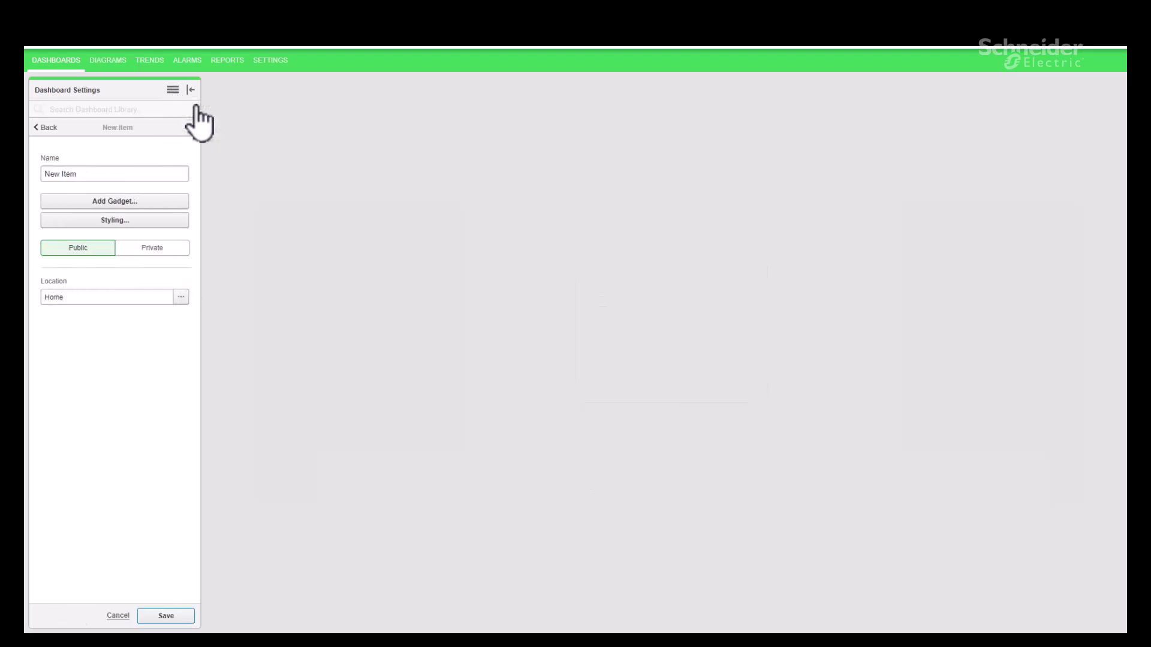
{"action": "double_click", "coordinate": [132, 171]}
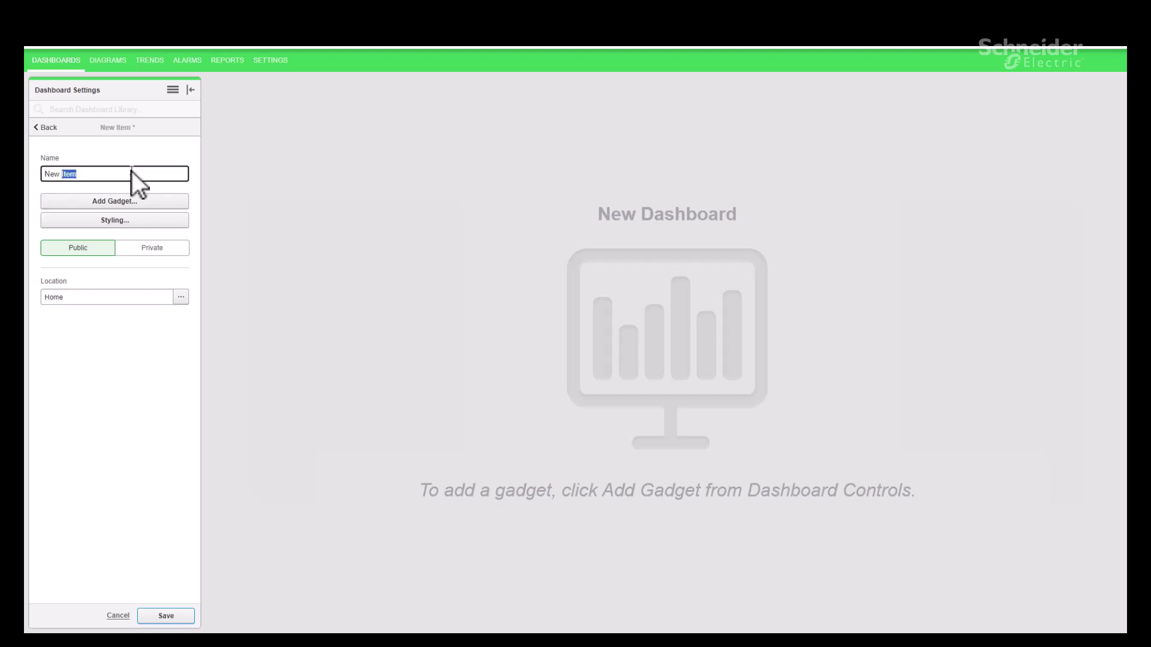
{"action": "key", "text": "ctrl+a"}
{"action": "type", "text": "Energy Equival"}
Search the gadgets for 'Energy' and pick the Energy Equivalency gadget.
{"action": "left_click", "coordinate": [118, 204]}
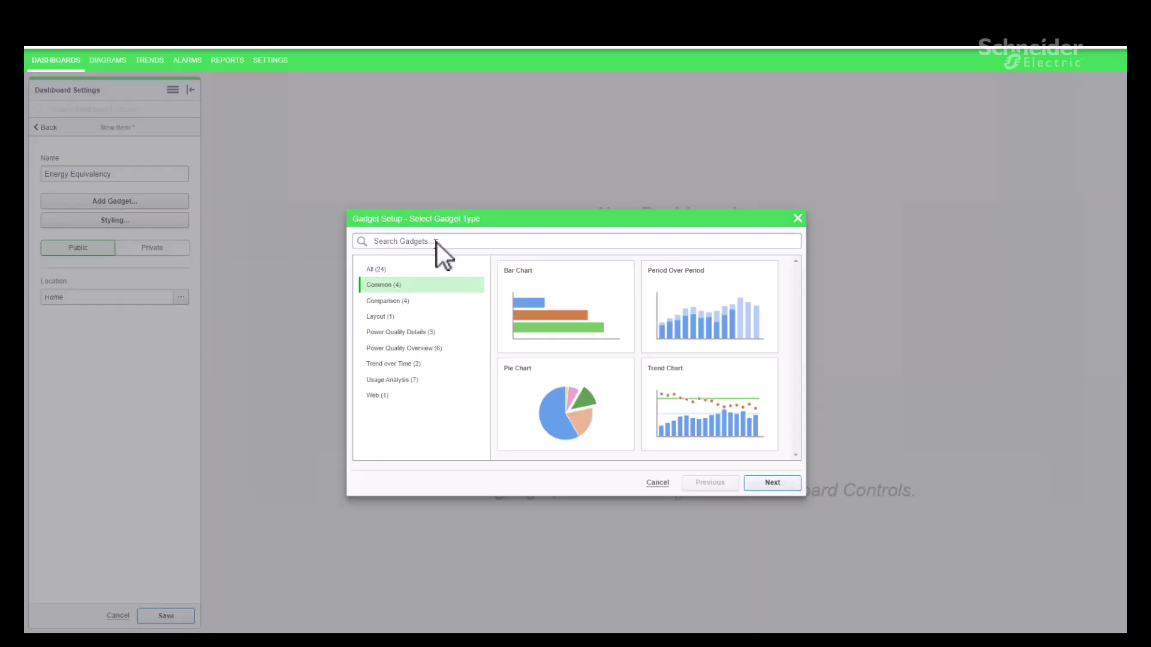
{"action": "left_click", "coordinate": [437, 242]}
{"action": "type", "text": "Energy"}
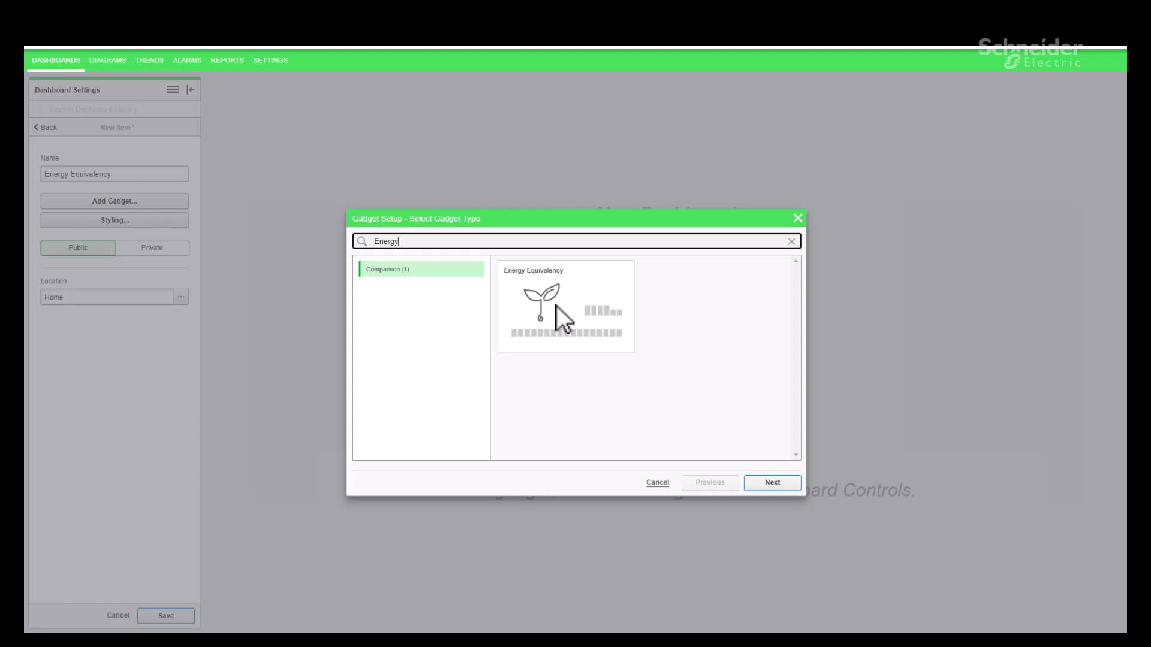
{"action": "left_click", "coordinate": [572, 308]}
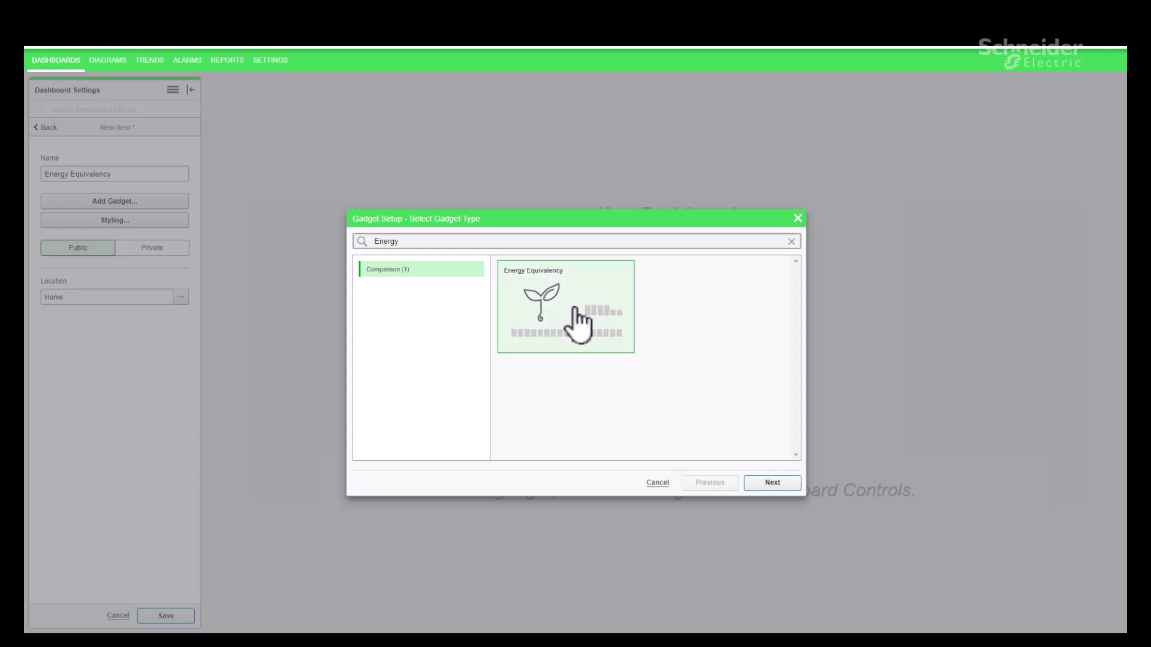
Enter 'Energy Equivalency' as the gadget title.
{"action": "left_click", "coordinate": [763, 482]}
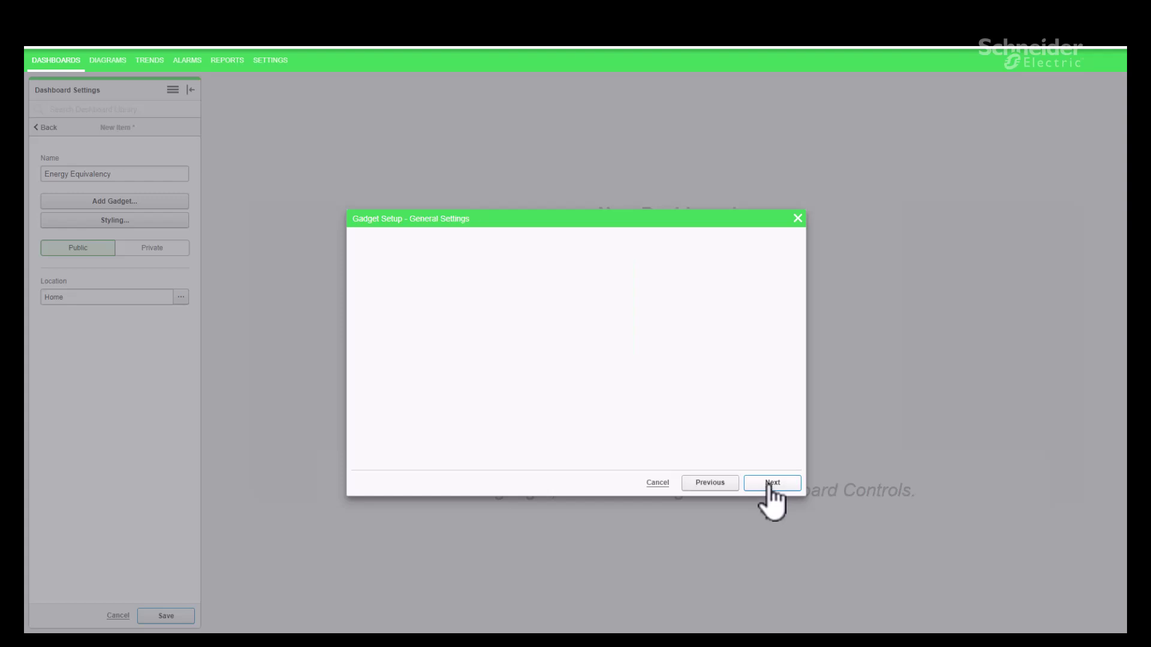
{"action": "left_click", "coordinate": [422, 262]}
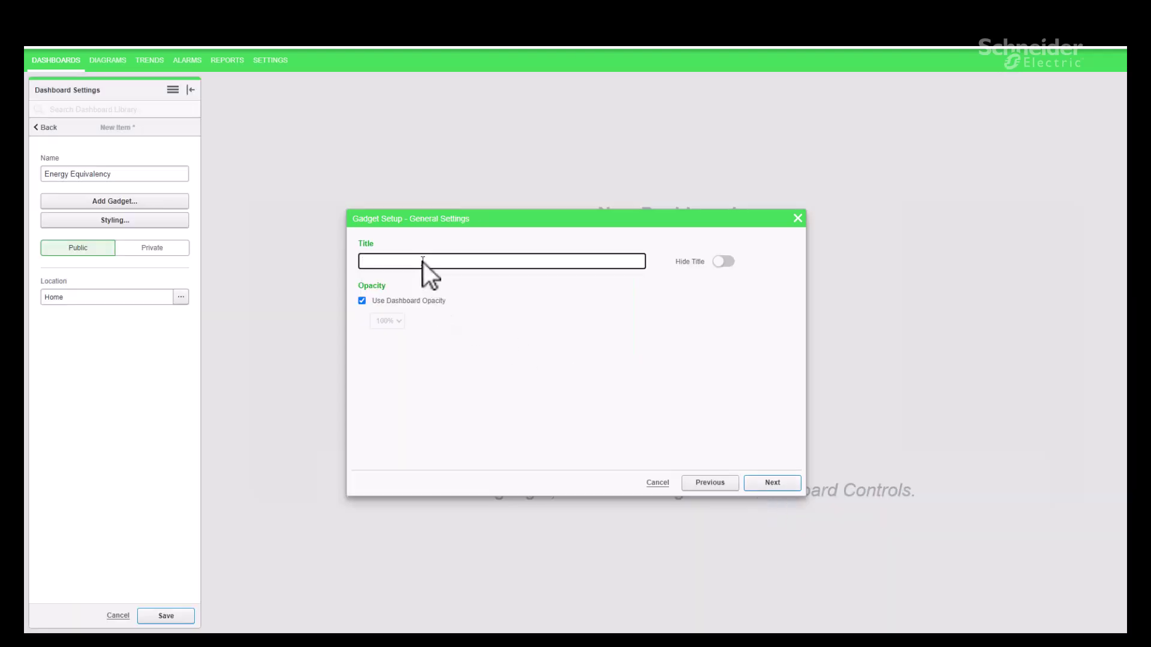
{"action": "type", "text": "Energy Equivalency"}
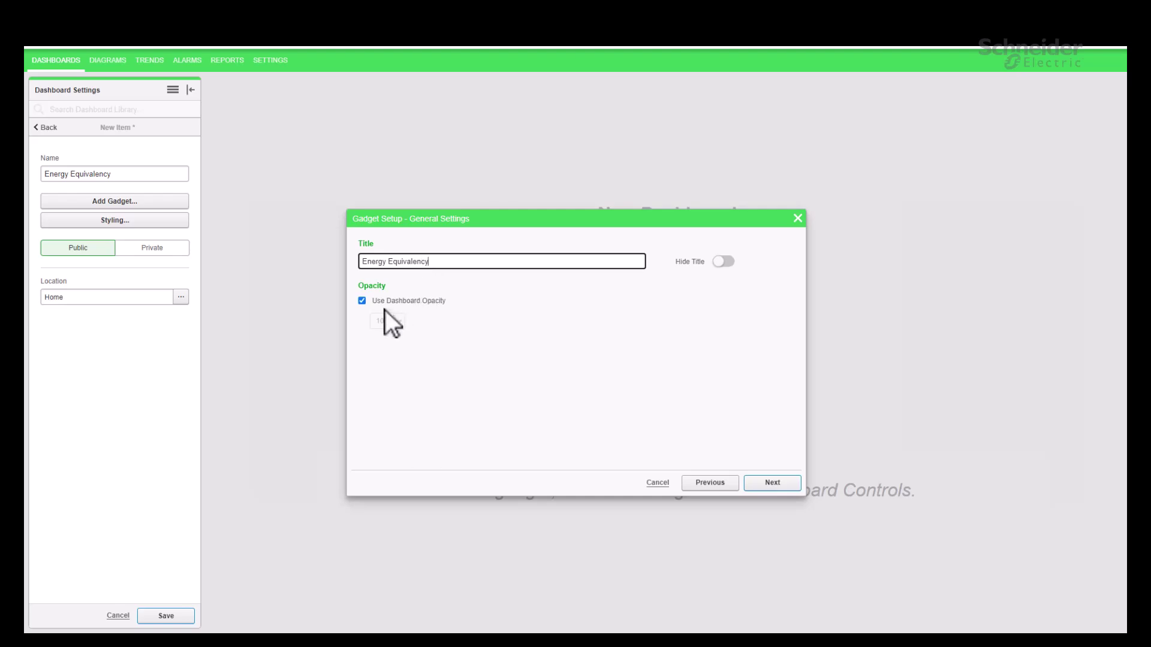
Keep the gadget on dashboard opacity at 100% and proceed to display settings.
{"action": "left_click", "coordinate": [362, 301]}
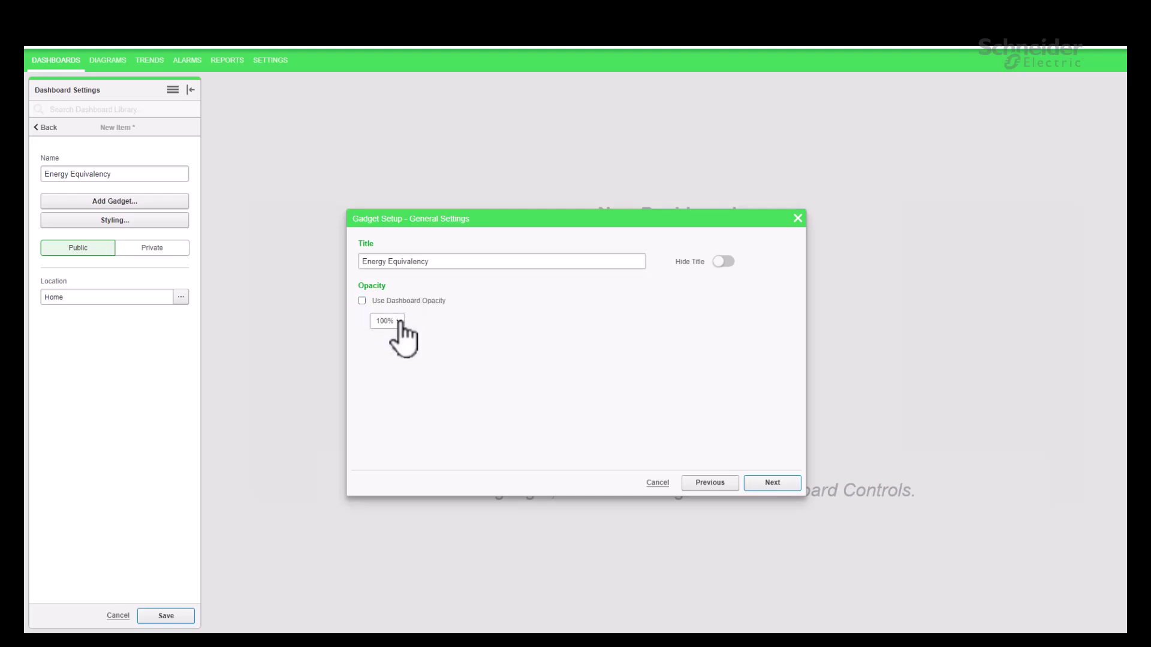
{"action": "left_click", "coordinate": [399, 322]}
{"action": "left_click", "coordinate": [391, 333]}
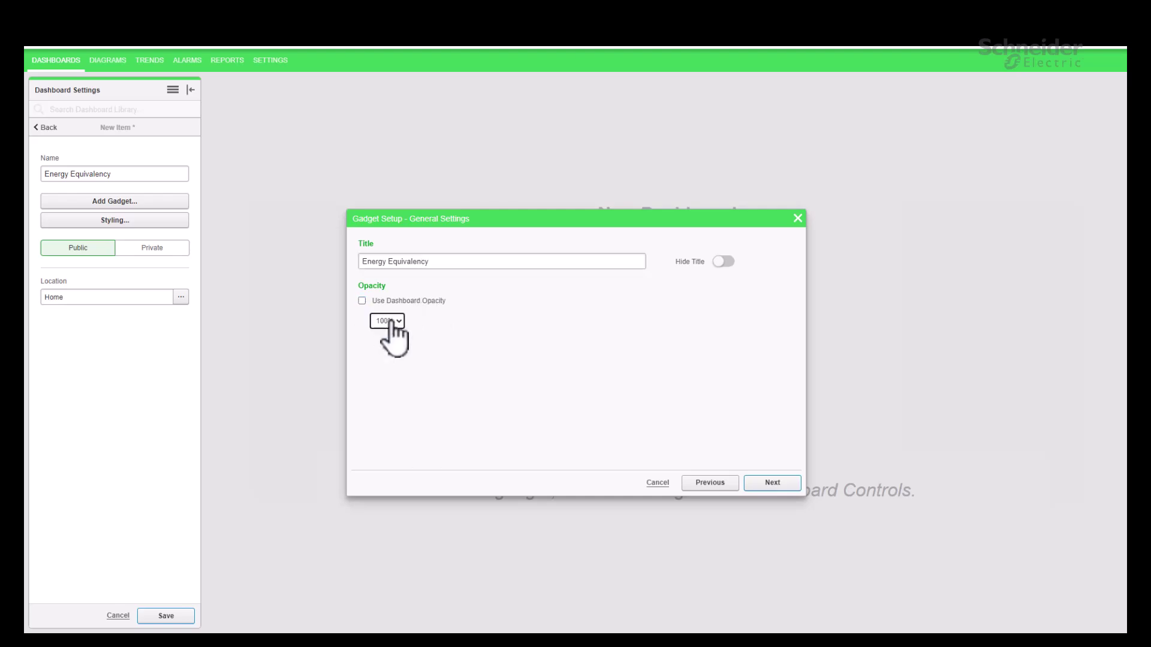
{"action": "left_click", "coordinate": [362, 301]}
{"action": "left_click", "coordinate": [773, 484]}
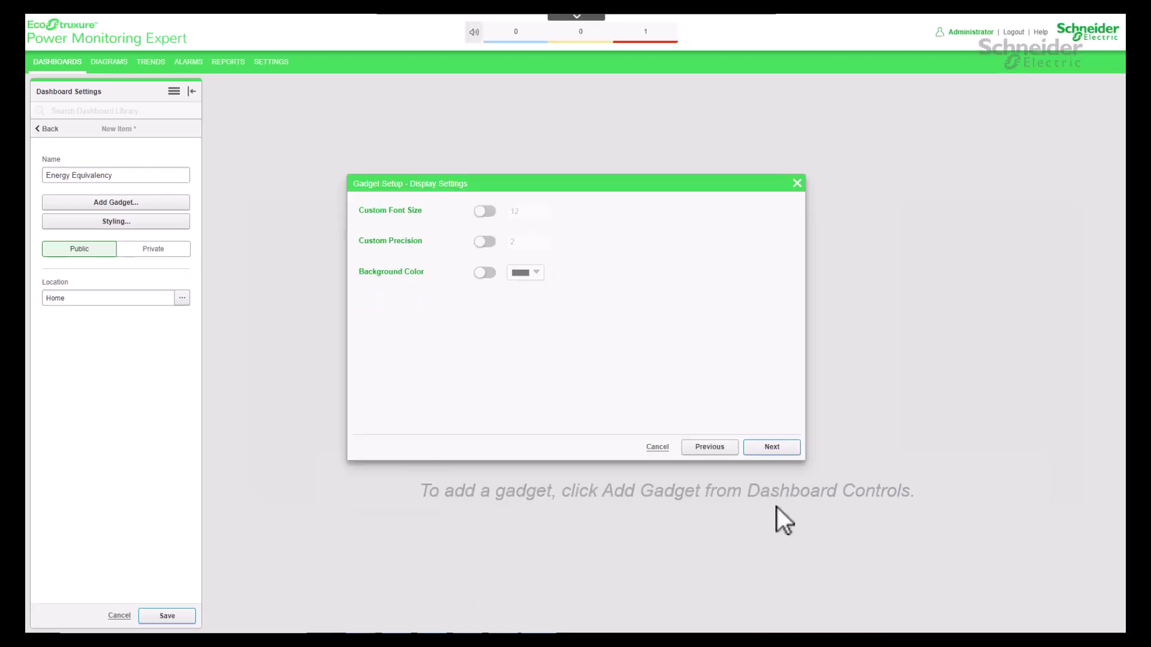
Apply the predefined Kilograms of Coal equivalency, 0.0004925 kg per Wh.
{"action": "left_click", "coordinate": [785, 457]}
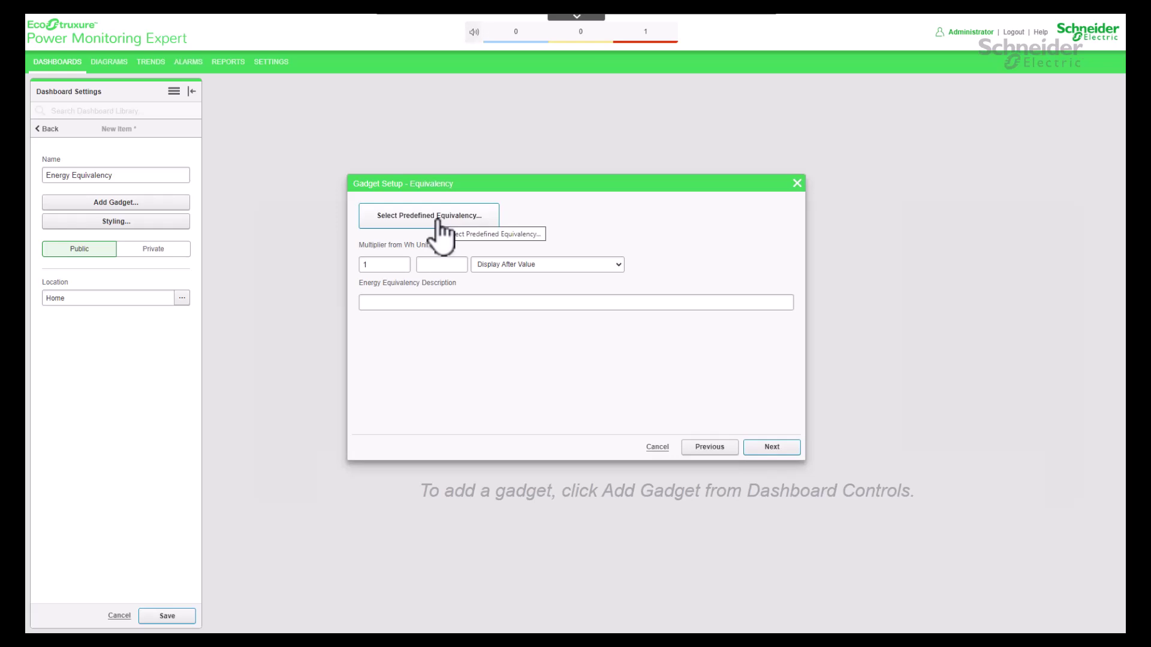
{"action": "left_click", "coordinate": [438, 221]}
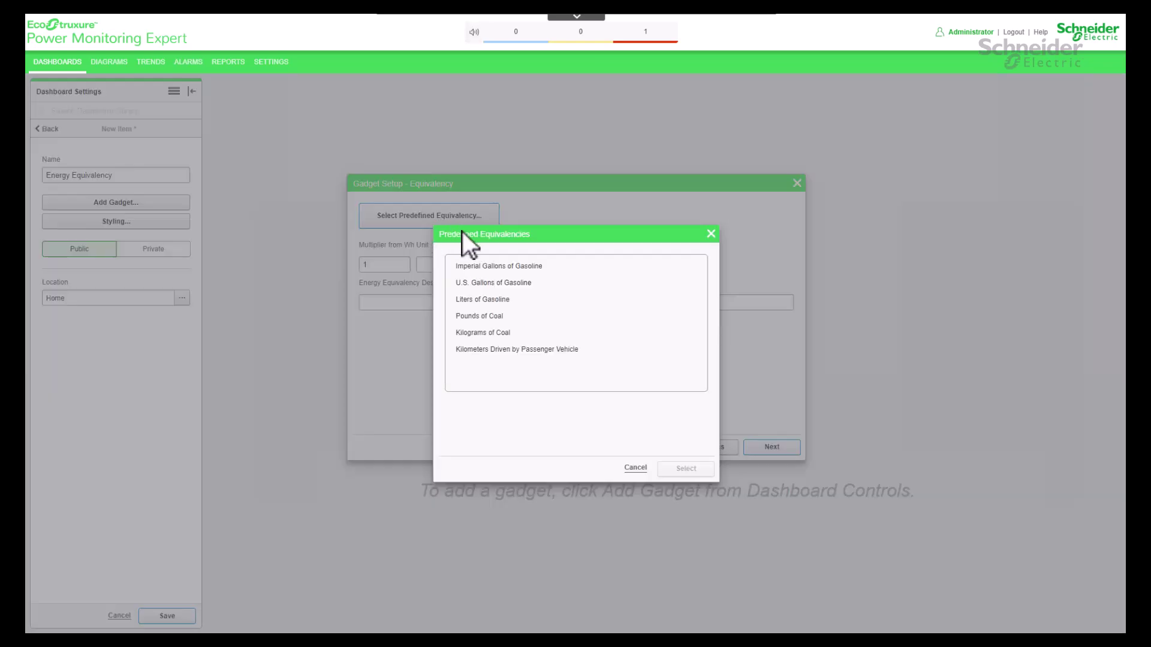
{"action": "left_click", "coordinate": [485, 336]}
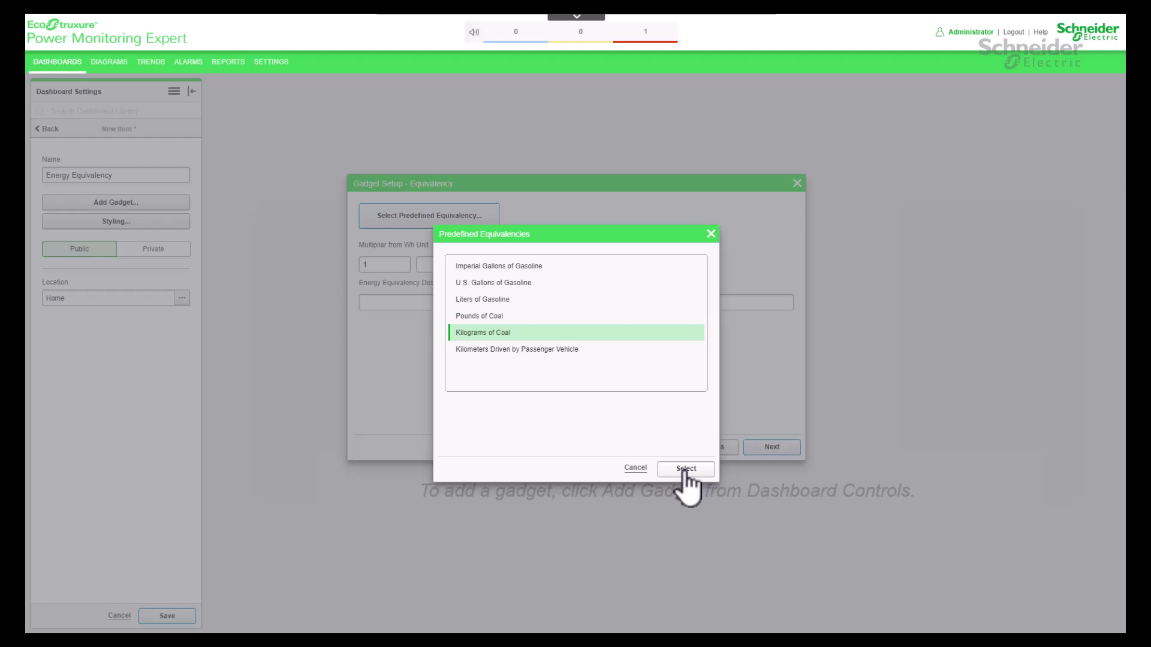
{"action": "left_click", "coordinate": [684, 470]}
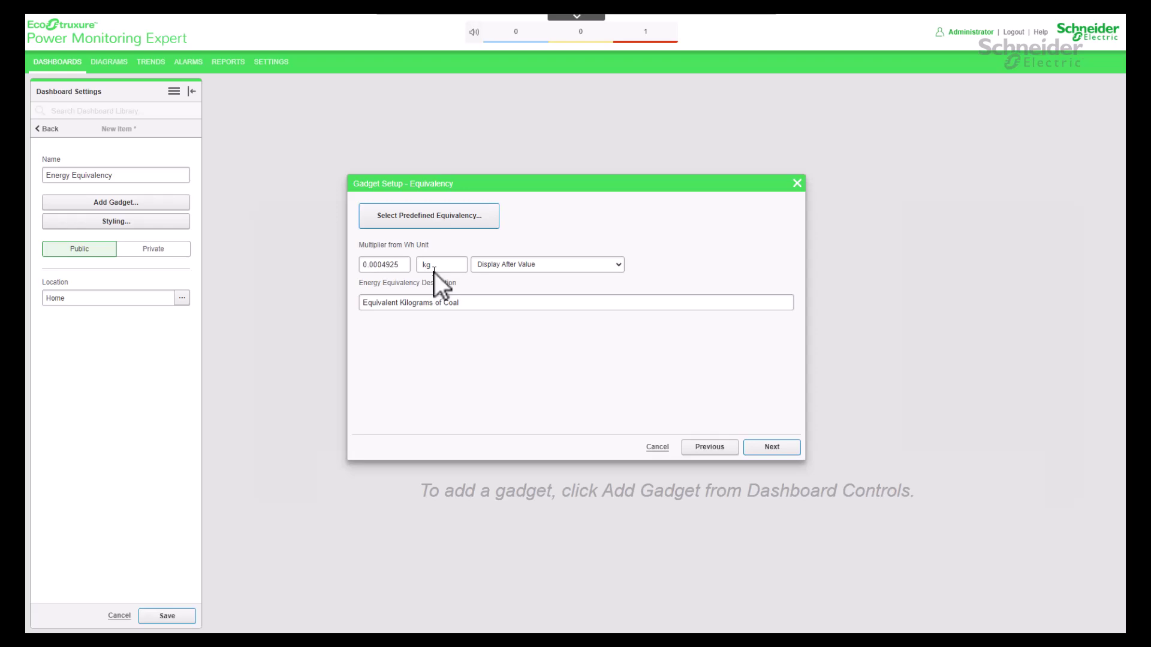
{"action": "left_click", "coordinate": [617, 264]}
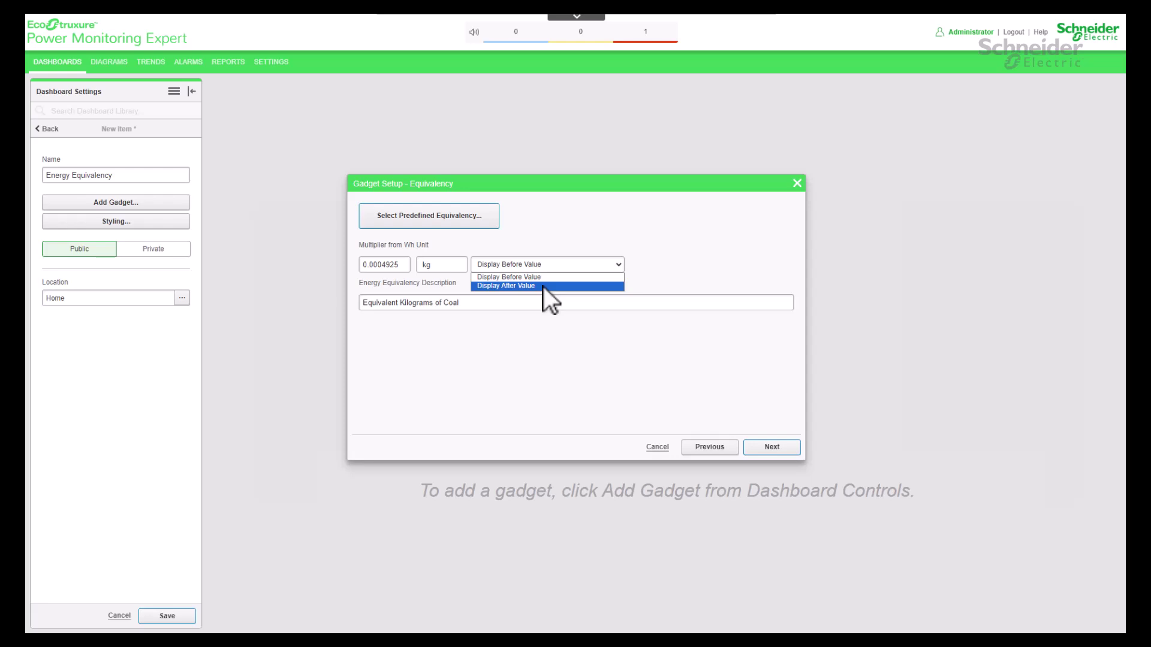
{"action": "left_click", "coordinate": [543, 287]}
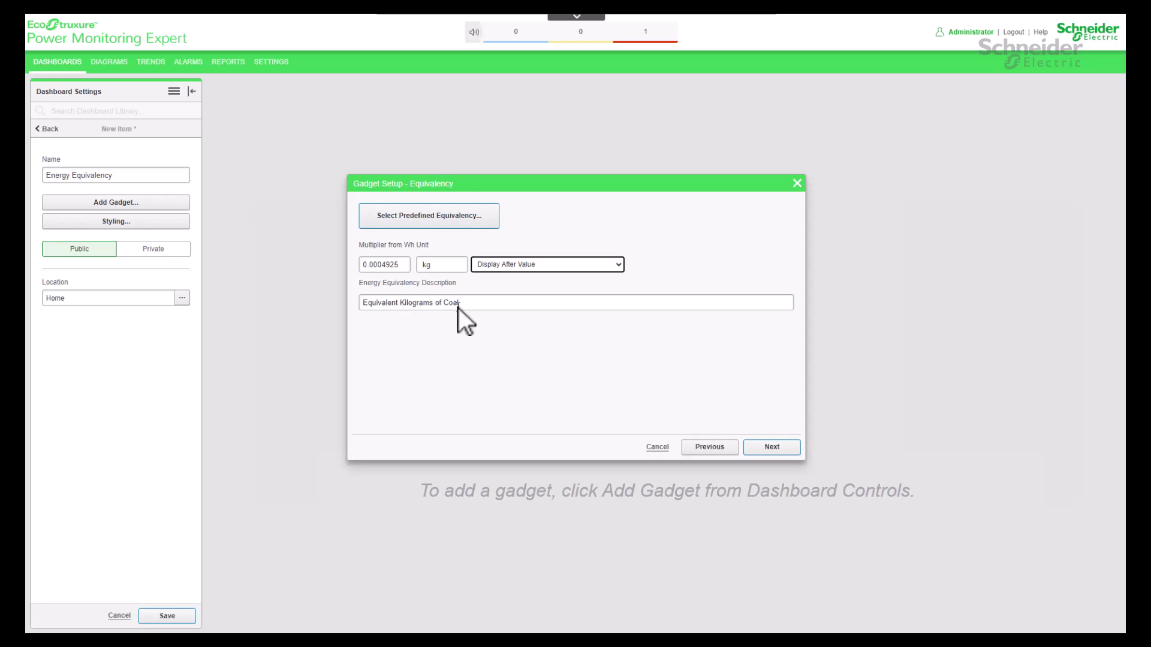
Add a data series sourced from Level1 under Physical Layout > Data Center > Main.
{"action": "left_click", "coordinate": [771, 448]}
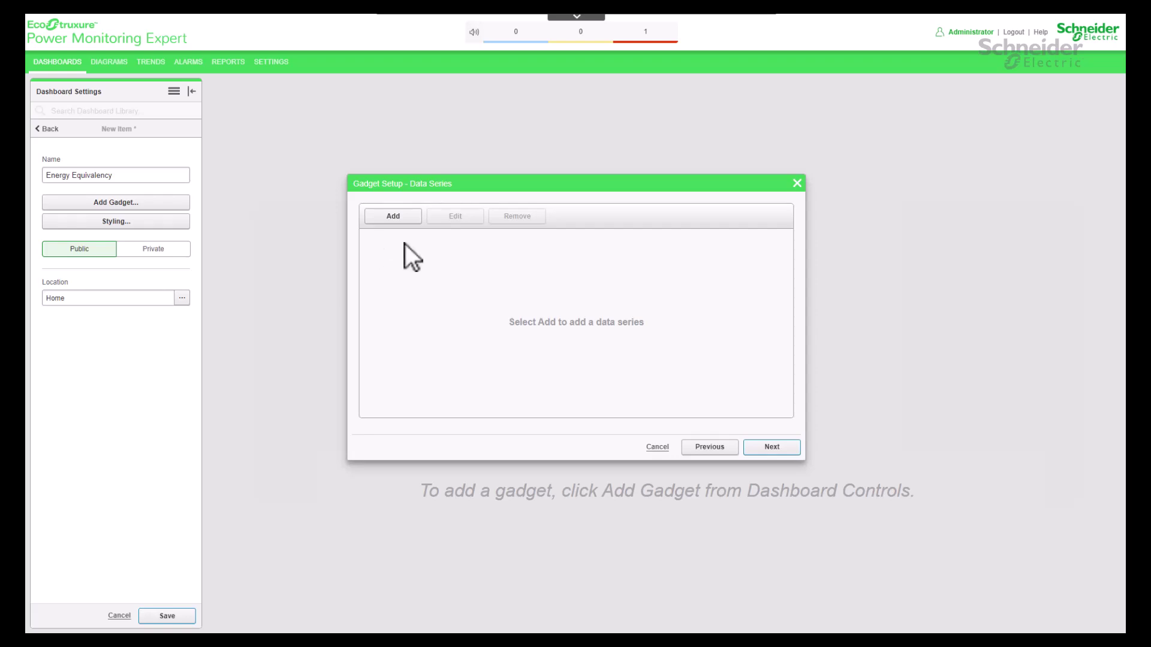
{"action": "left_click", "coordinate": [405, 218]}
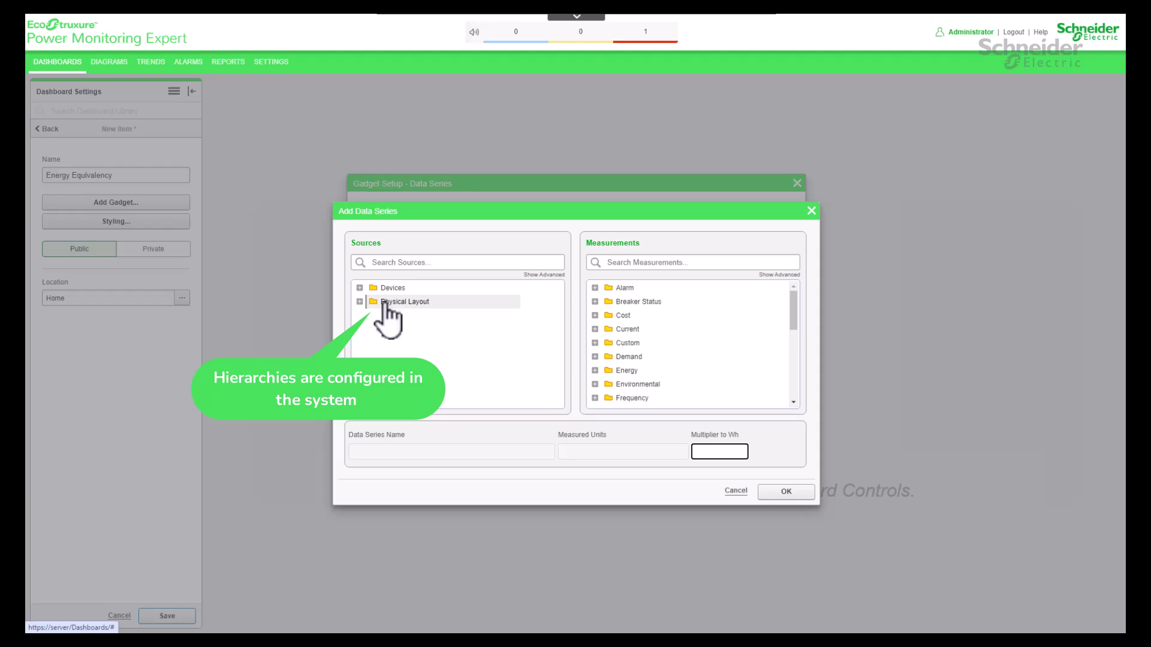
{"action": "left_click", "coordinate": [360, 288]}
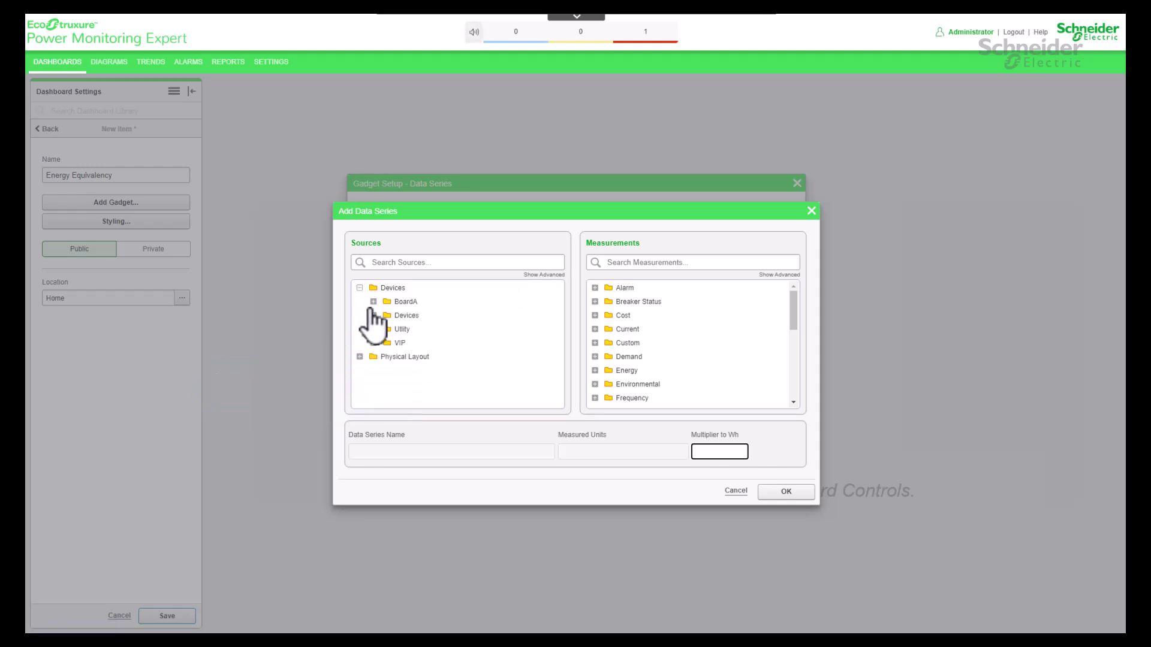
{"action": "left_click", "coordinate": [374, 329]}
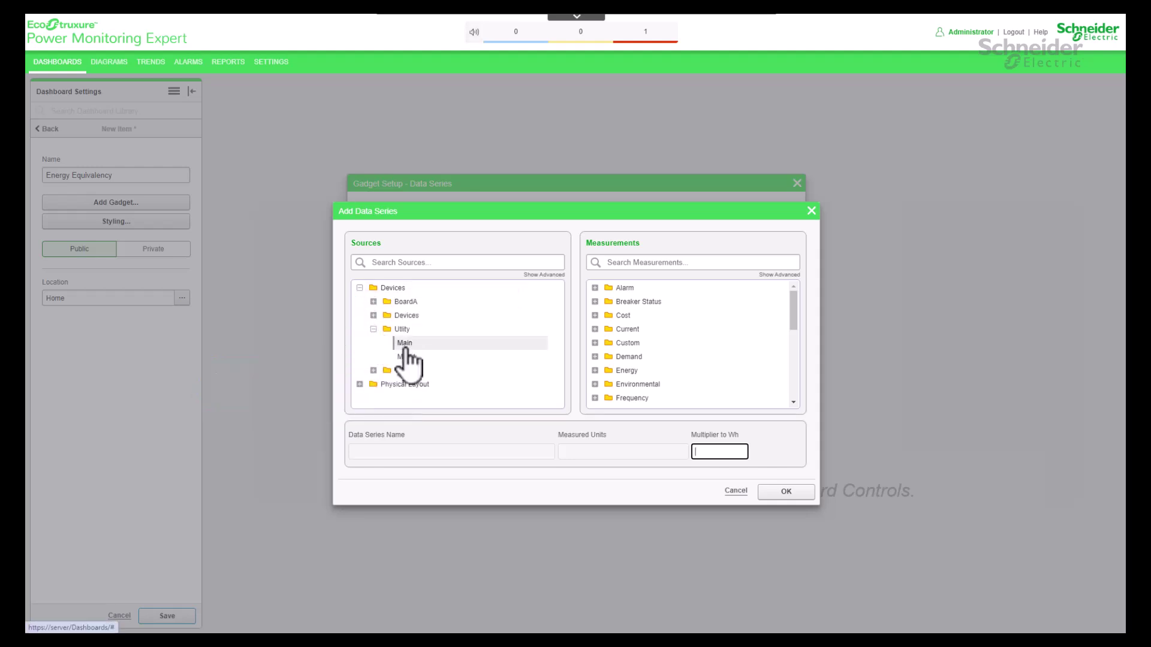
{"action": "left_click", "coordinate": [359, 288]}
{"action": "left_click", "coordinate": [359, 302]}
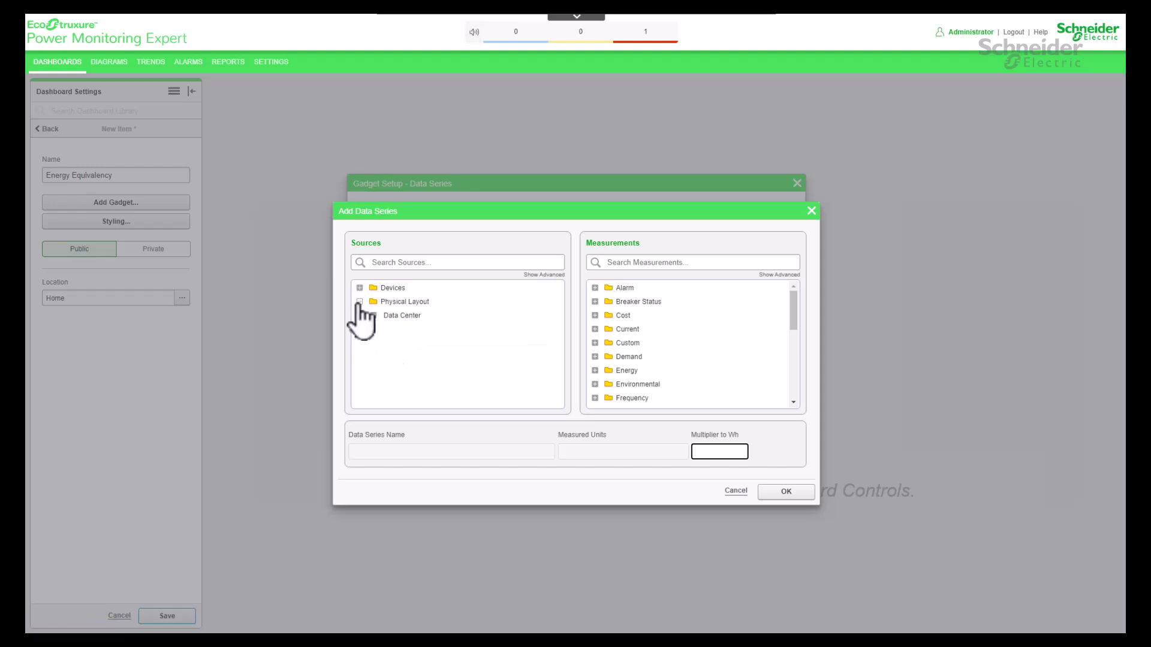
{"action": "left_click", "coordinate": [374, 316]}
{"action": "left_click", "coordinate": [387, 329]}
{"action": "left_click", "coordinate": [415, 343]}
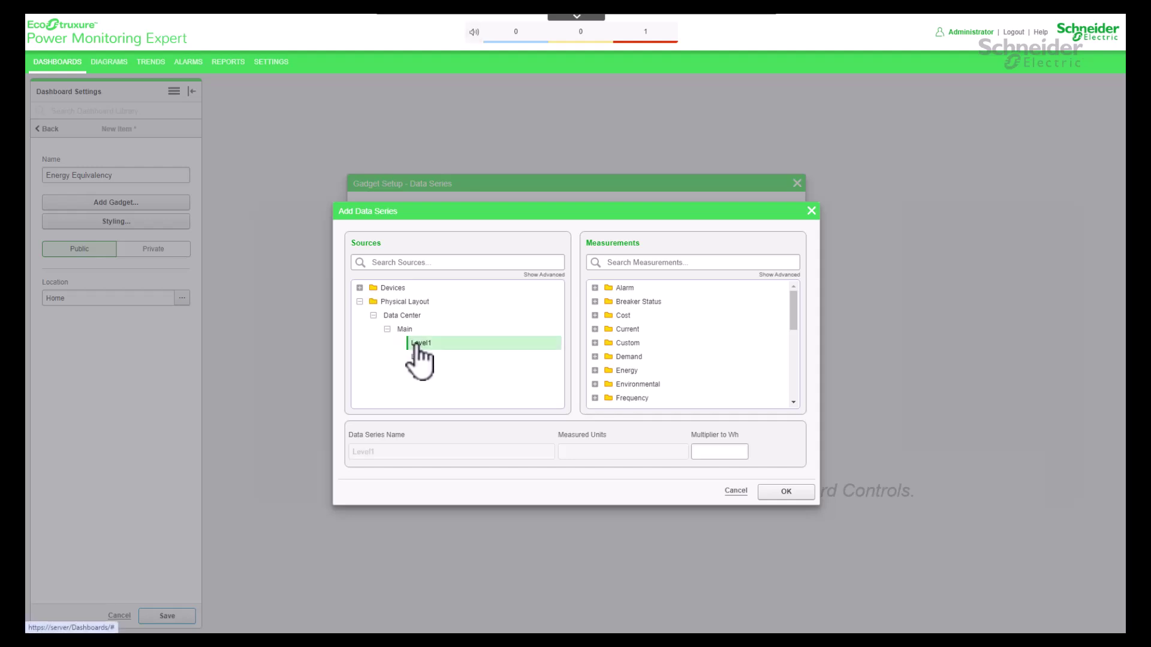
Limit to historical measurements and confirm Level1's Real Energy Into the Load (kWh).
{"action": "left_click", "coordinate": [778, 274]}
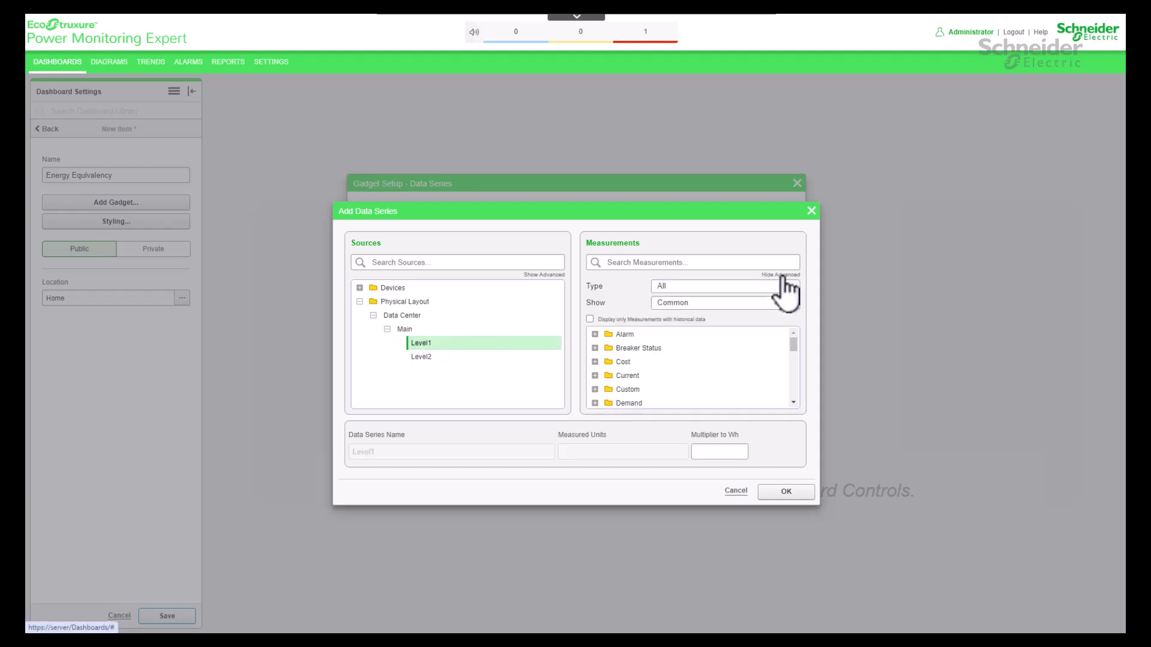
{"action": "left_click", "coordinate": [590, 319]}
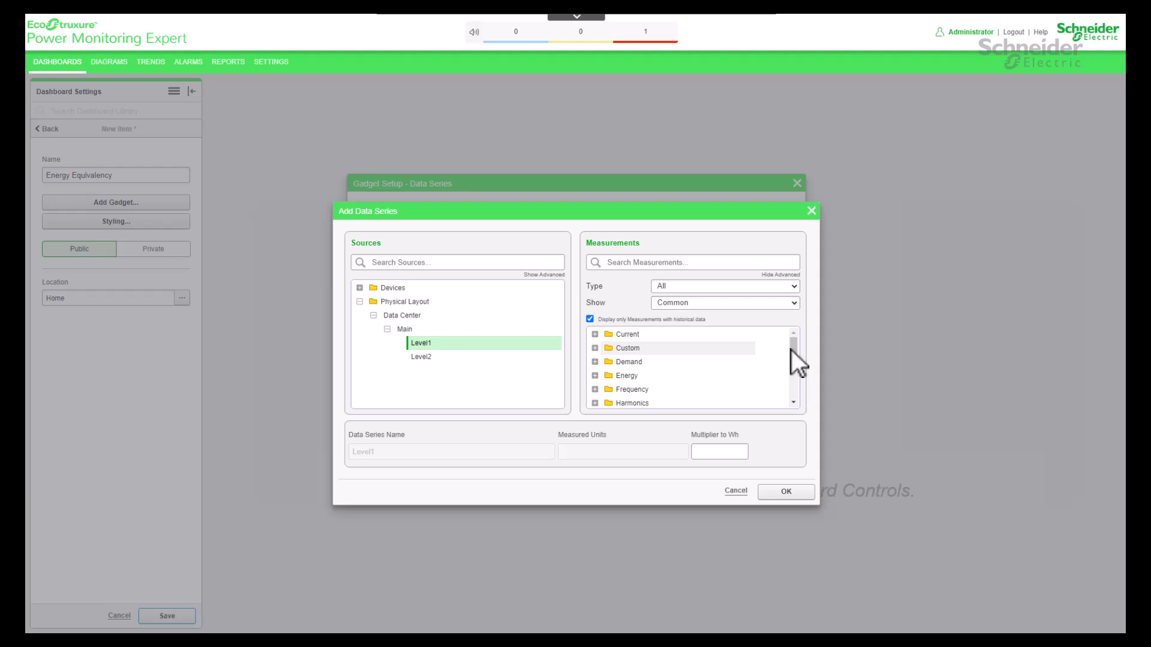
{"action": "left_click_drag", "start_coordinate": [796, 350], "coordinate": [796, 362]}
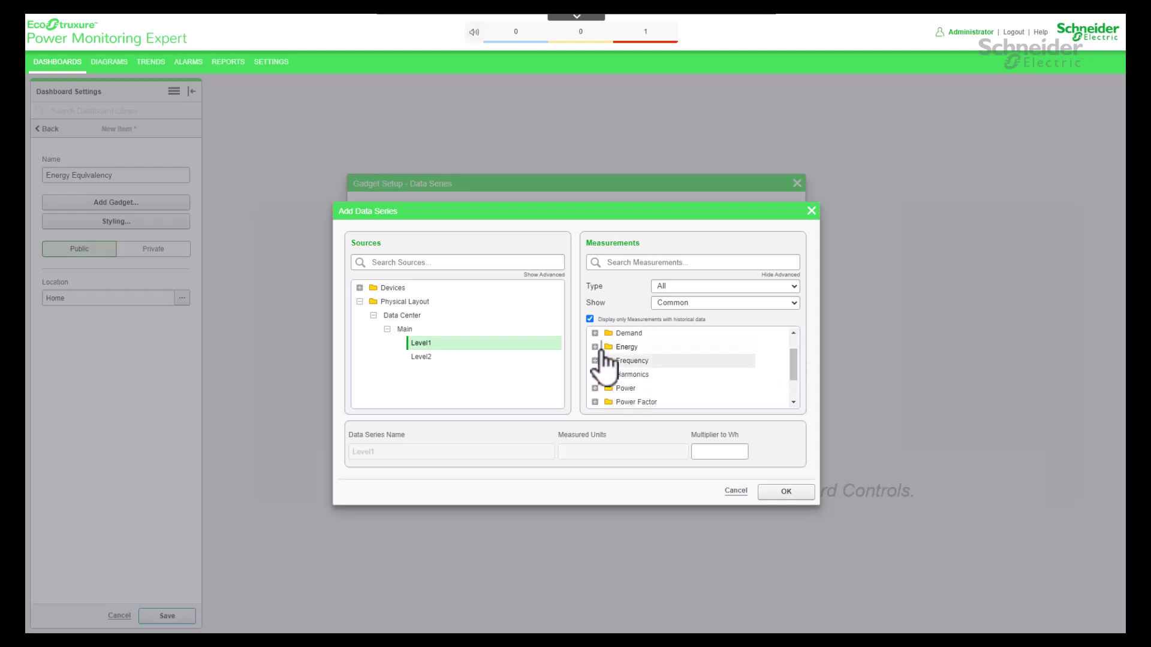
{"action": "left_click", "coordinate": [595, 347]}
{"action": "left_click", "coordinate": [665, 362]}
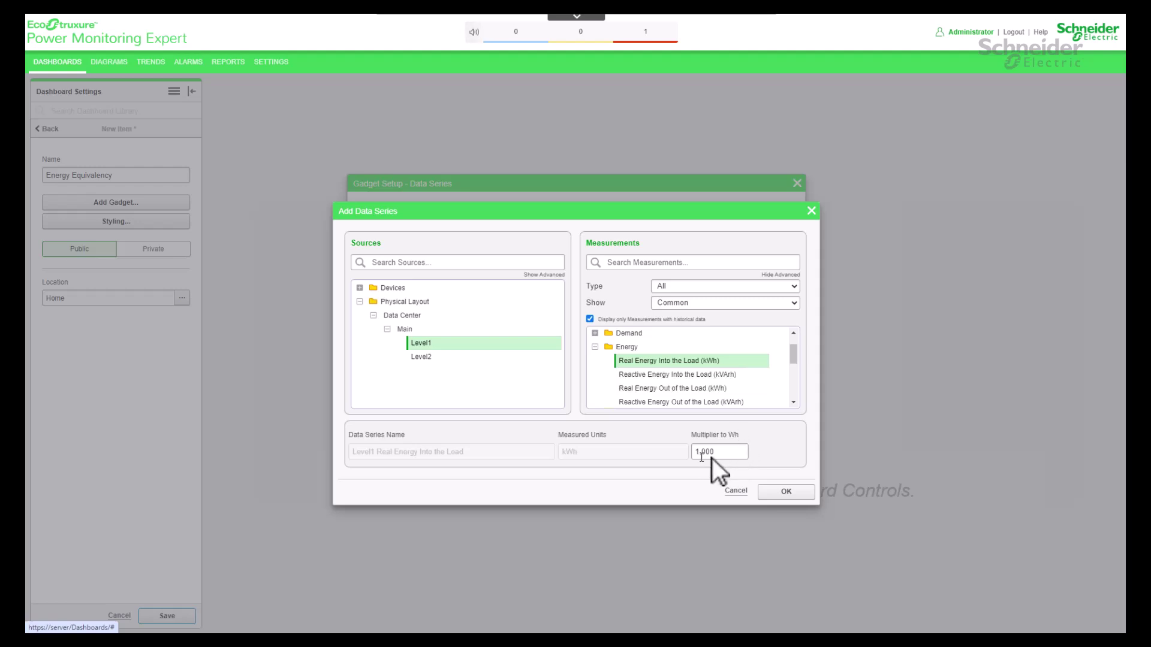
{"action": "left_click", "coordinate": [785, 491]}
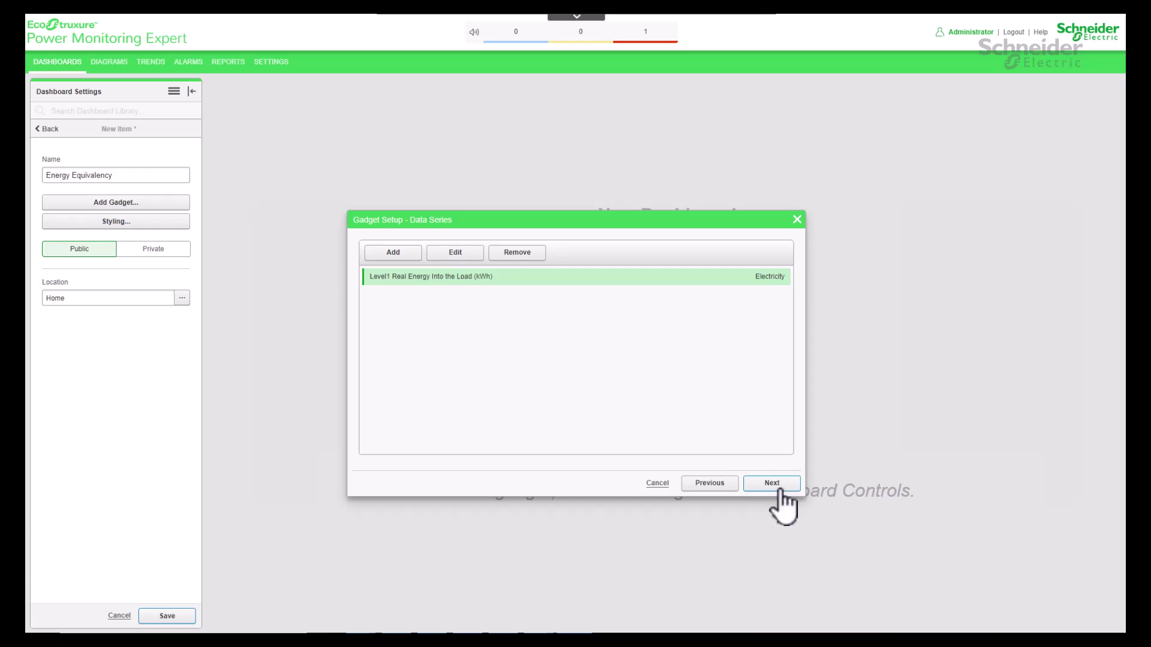
Choose the power plant icon (power_plant-01.png) as the gadget image.
{"action": "left_click", "coordinate": [779, 488]}
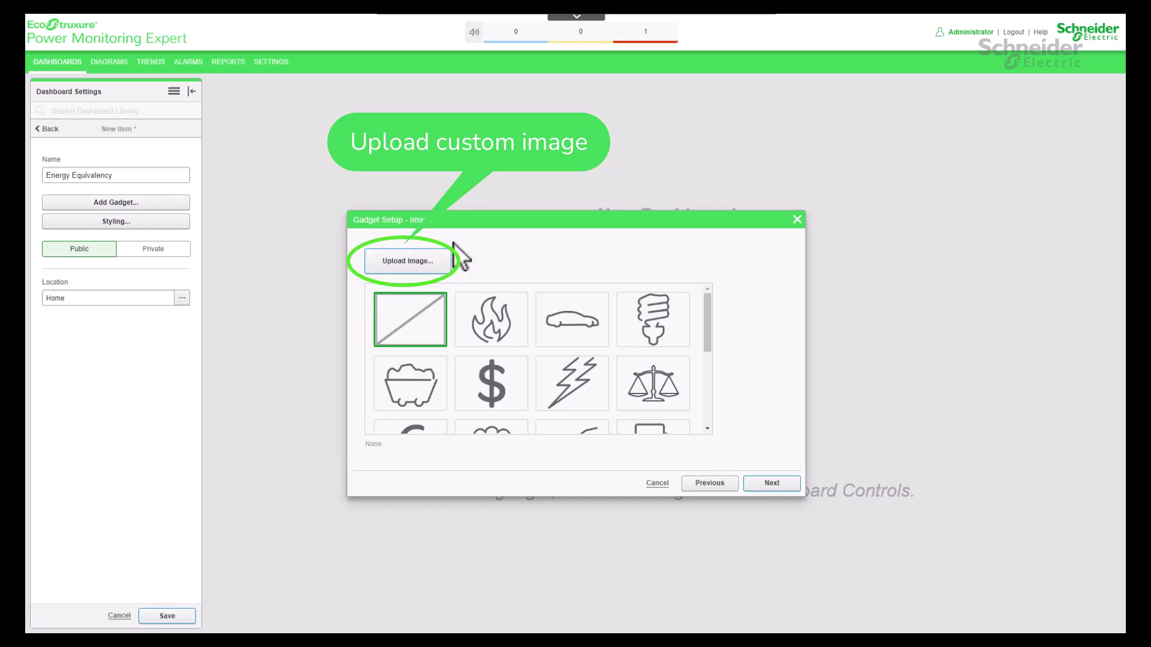
{"action": "left_click_drag", "start_coordinate": [708, 316], "coordinate": [706, 406]}
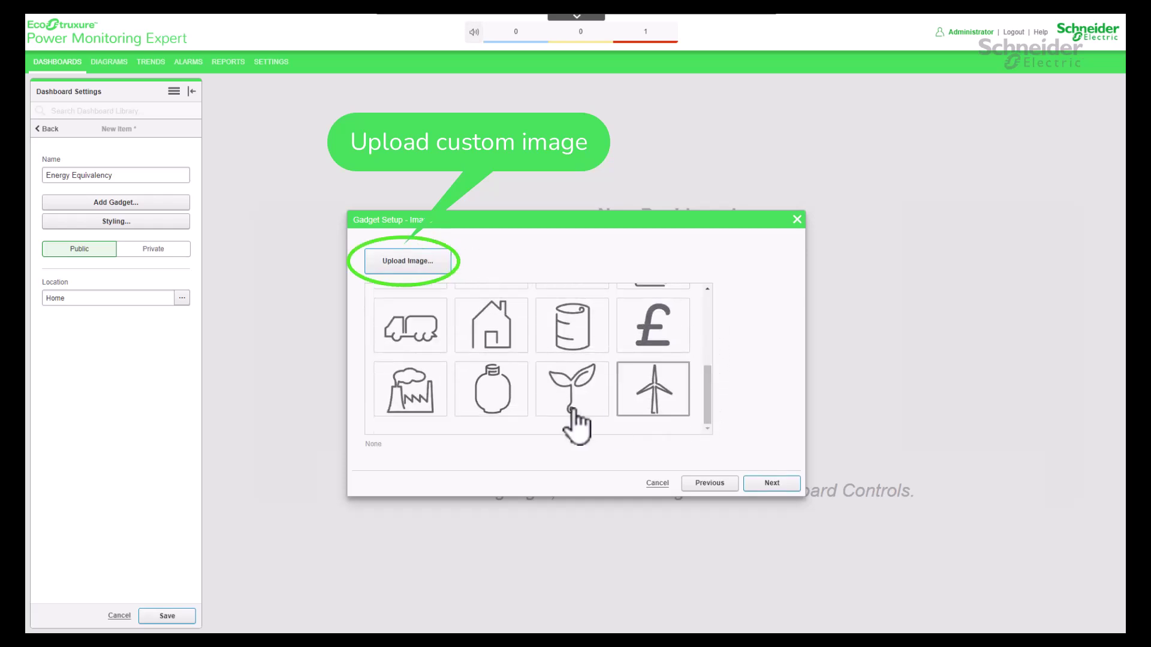
{"action": "left_click", "coordinate": [412, 397]}
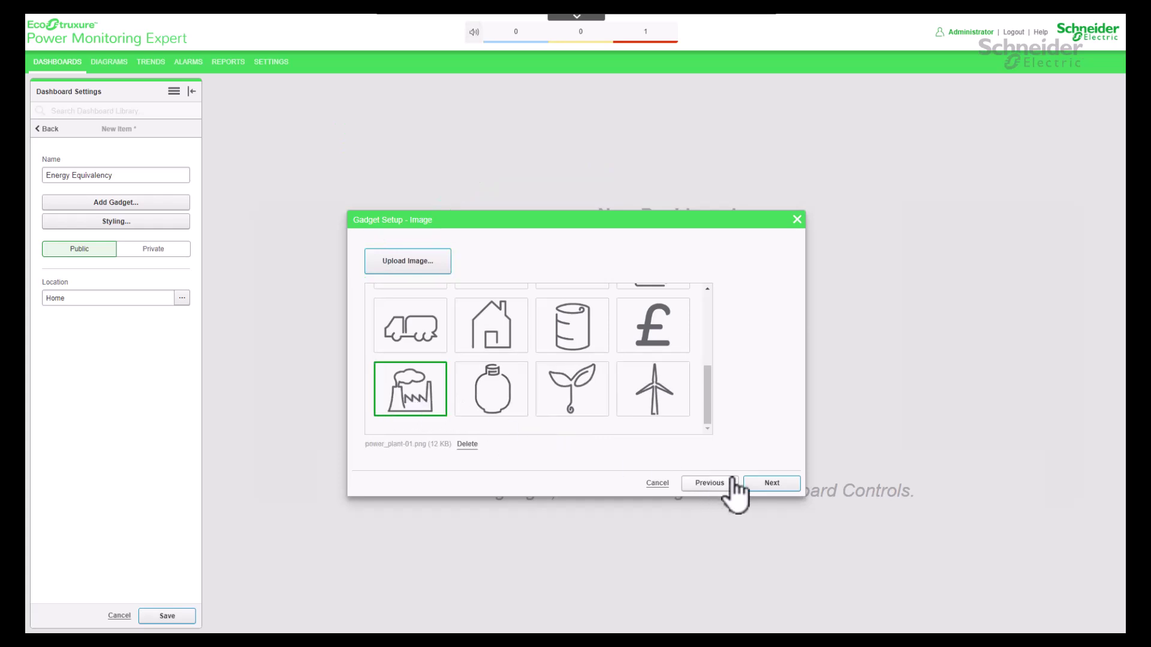
Set the gadget's time range to Today and finish adding it to the dashboard.
{"action": "left_click", "coordinate": [773, 484]}
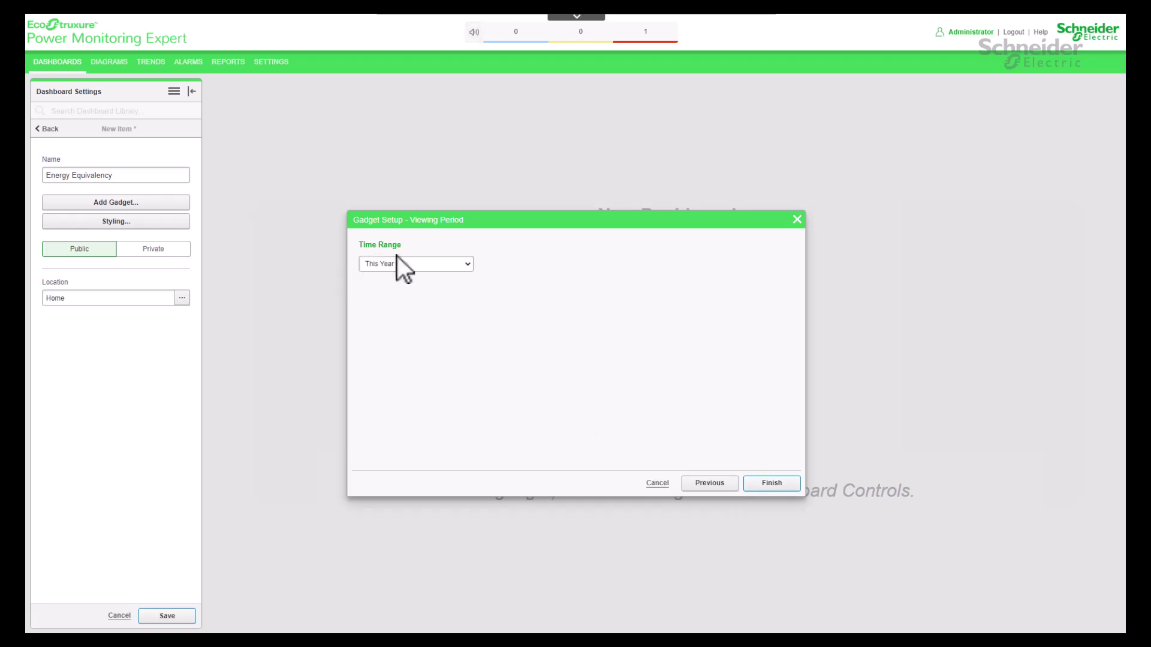
{"action": "left_click", "coordinate": [467, 265]}
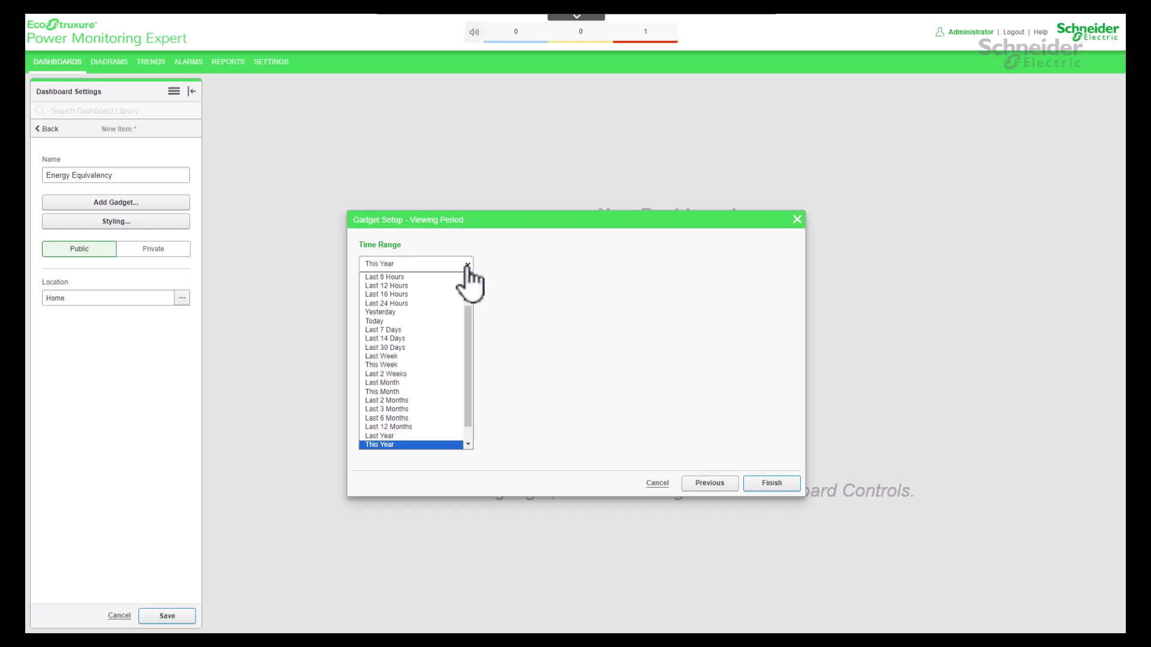
{"action": "left_click", "coordinate": [379, 323]}
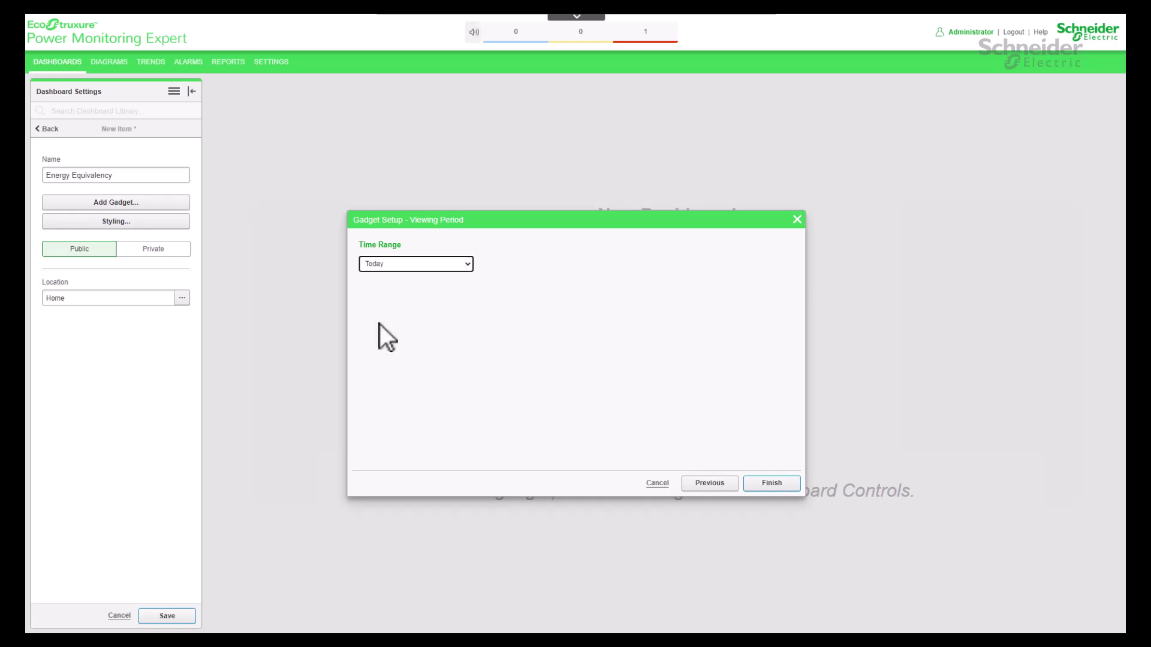
{"action": "left_click", "coordinate": [767, 487]}
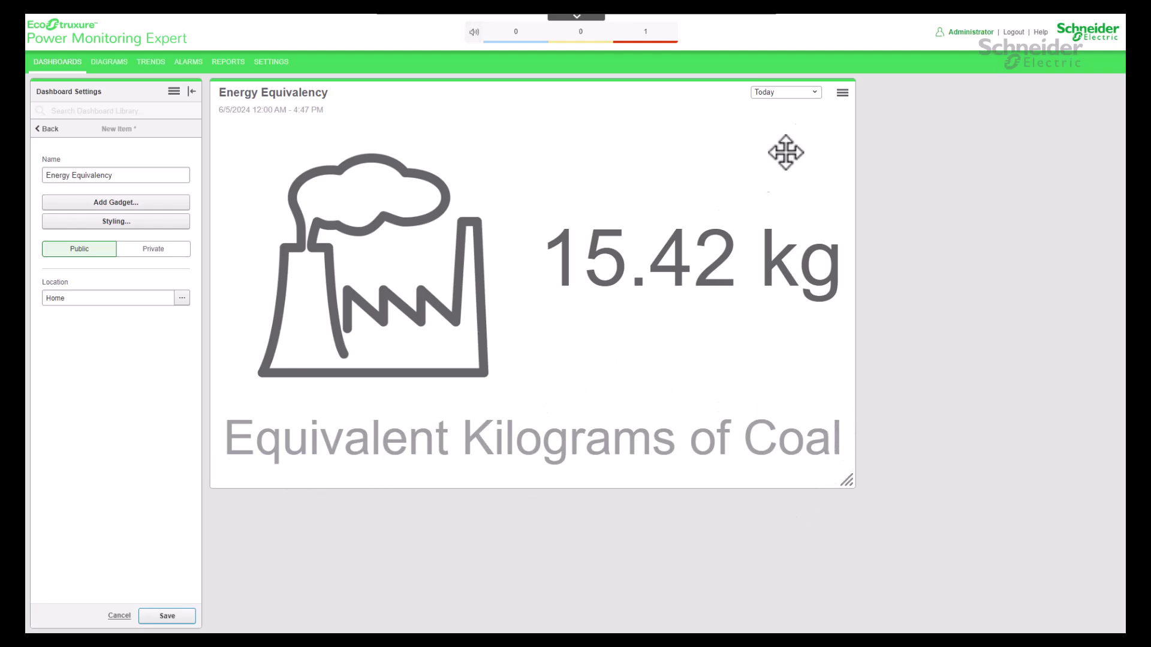
Change the gadget's equivalency multiplier from 0.0004925 to 0.00082 kg per Wh.
{"action": "left_click", "coordinate": [842, 93]}
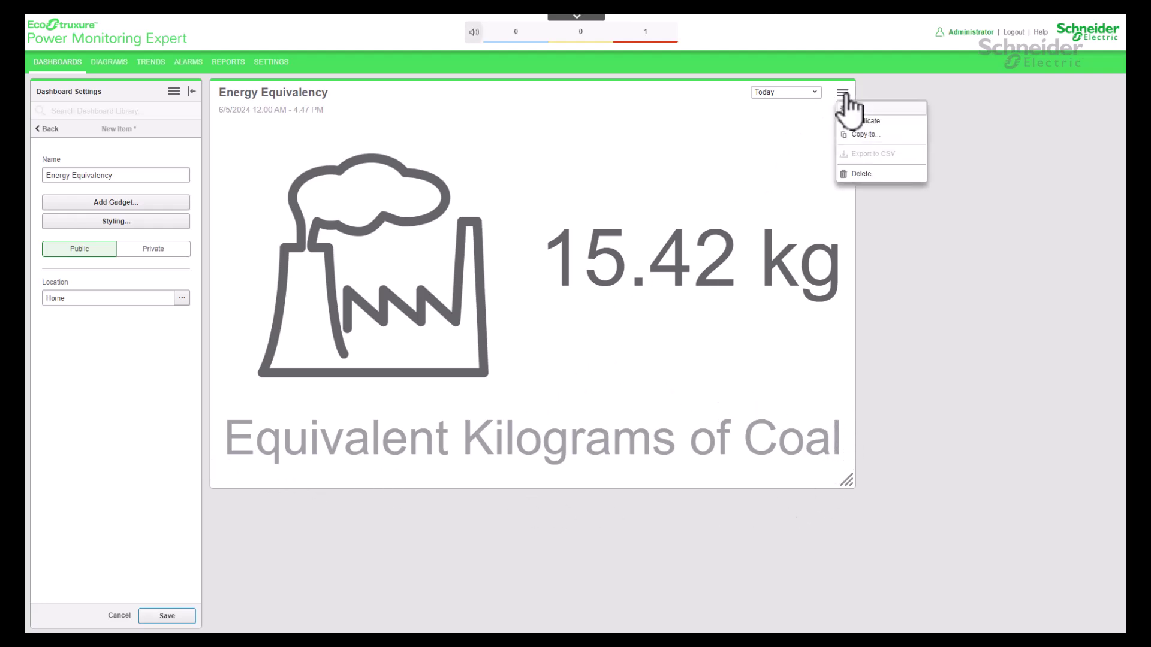
{"action": "left_click", "coordinate": [859, 108]}
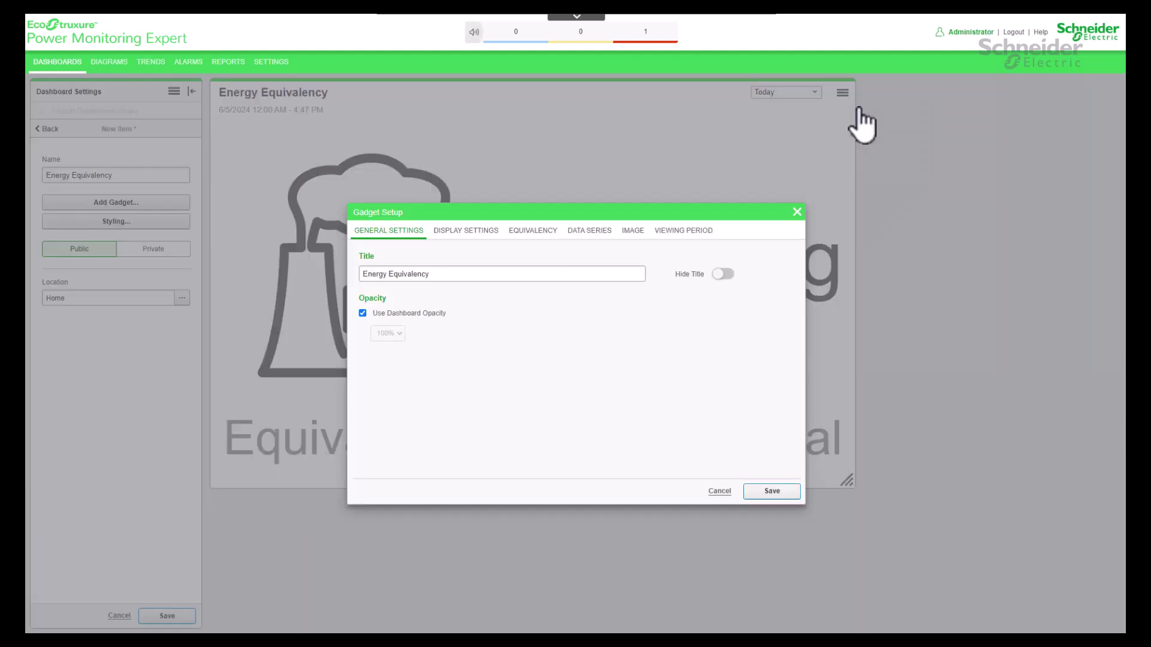
{"action": "left_click", "coordinate": [521, 233]}
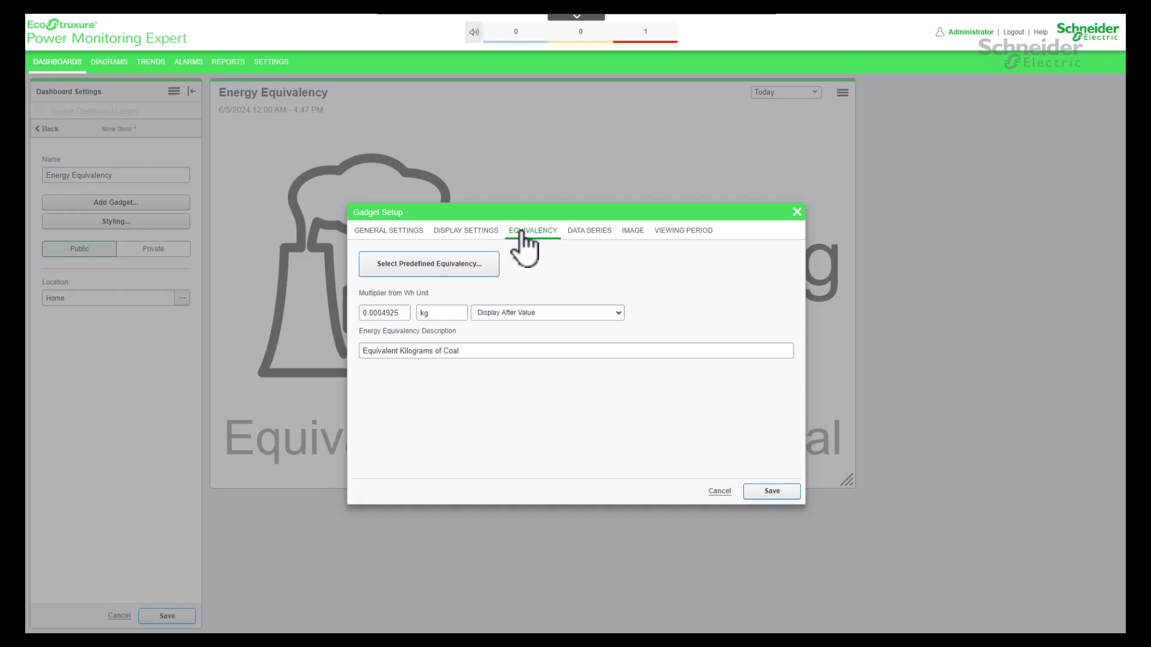
{"action": "left_click_drag", "start_coordinate": [377, 313], "coordinate": [354, 315]}
{"action": "type", "text": "0.00082"}
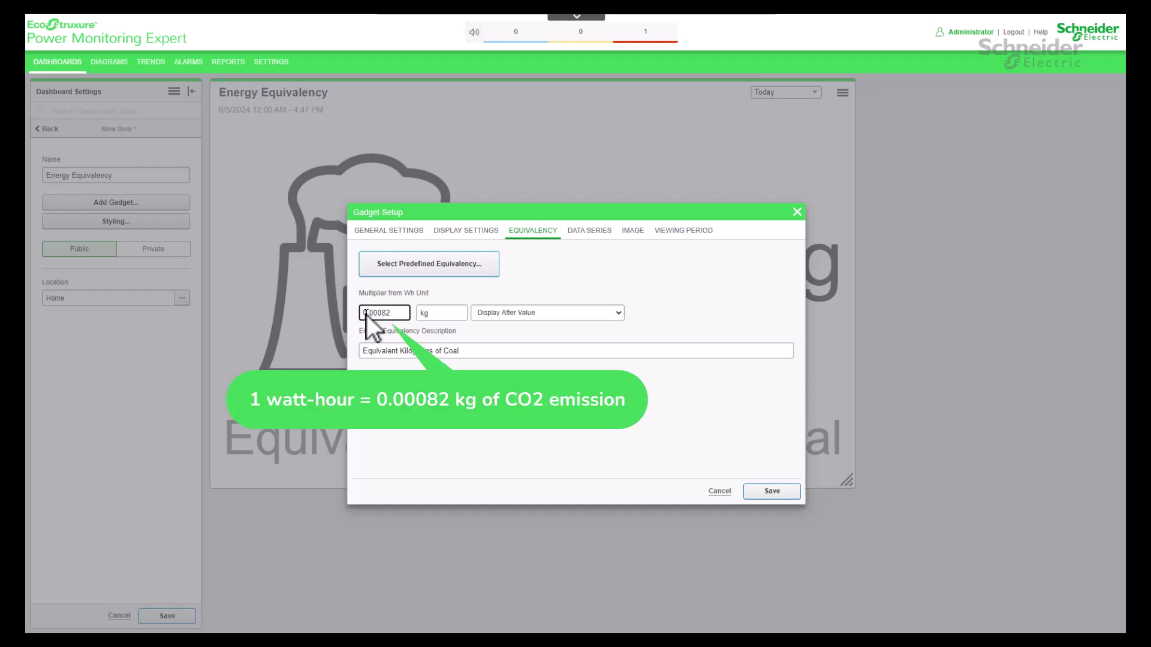
{"action": "left_click", "coordinate": [408, 312]}
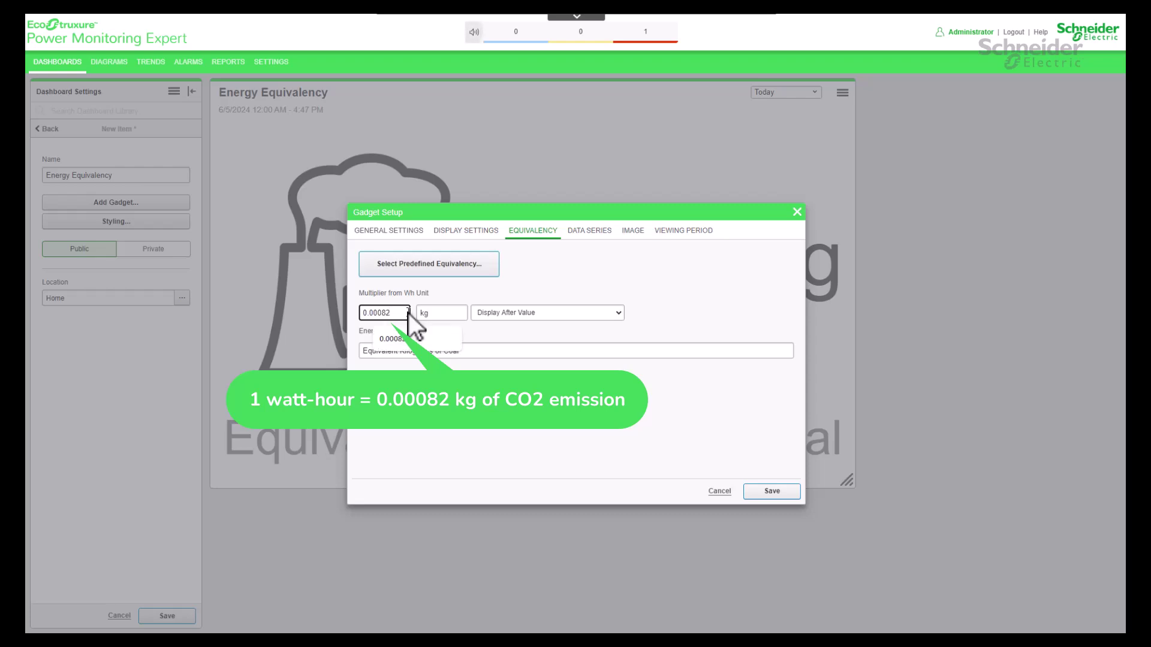
{"action": "left_click", "coordinate": [468, 296]}
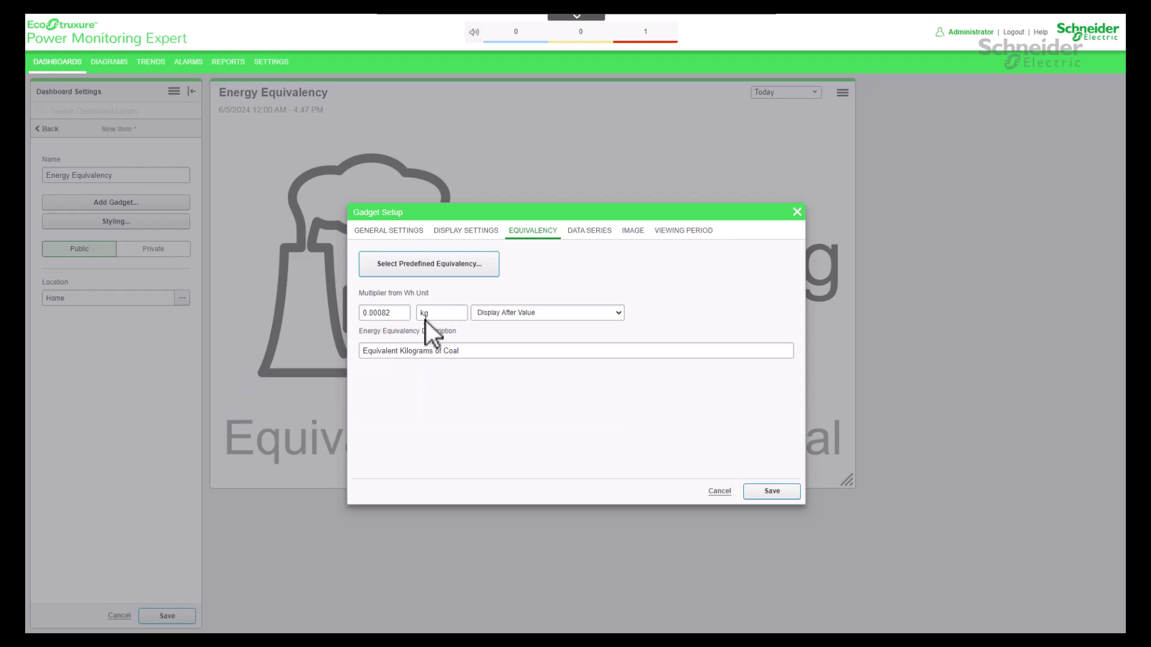
Reword the description to 'Equivalent Kilograms of Carbon emission' and save.
{"action": "left_click", "coordinate": [419, 354]}
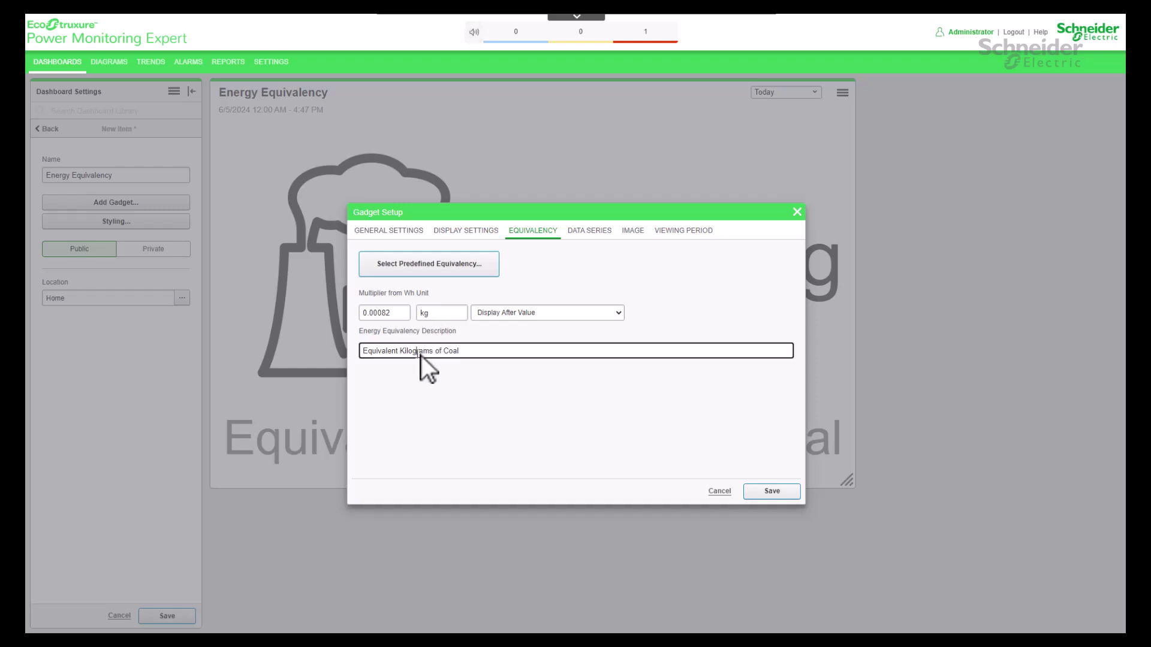
{"action": "left_click", "coordinate": [515, 350]}
{"action": "key", "text": "BackSpace"}
{"action": "key", "text": "BackSpace"}
{"action": "key", "text": "BackSpace"}
{"action": "key", "text": "BackSpace"}
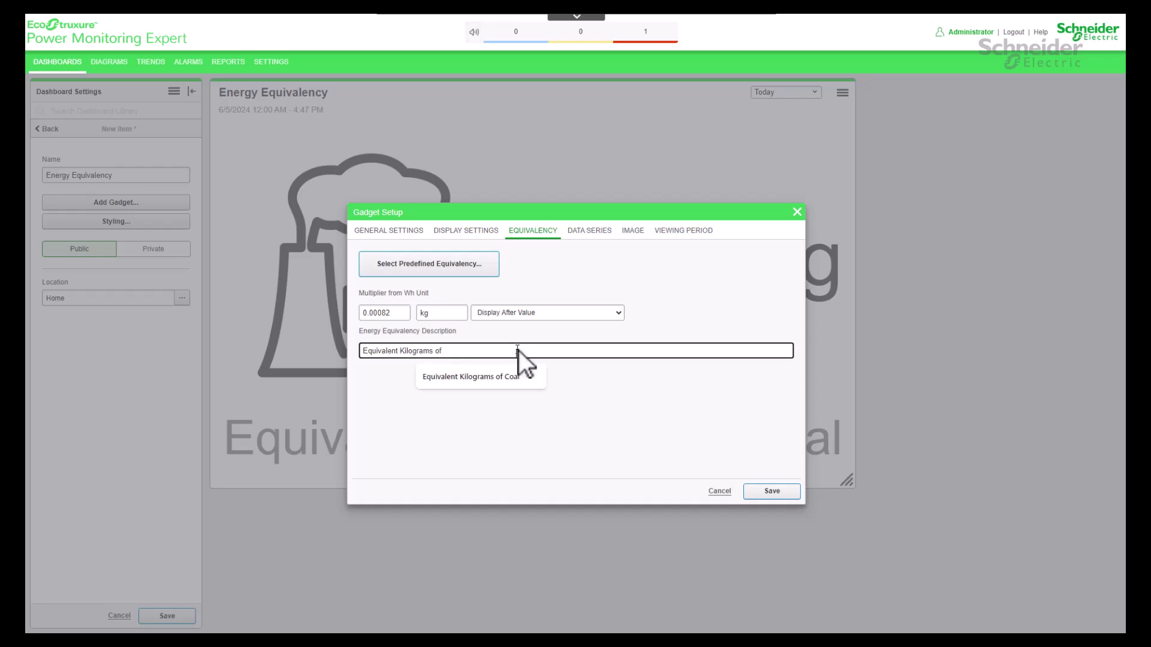
{"action": "type", "text": "Carbon emission"}
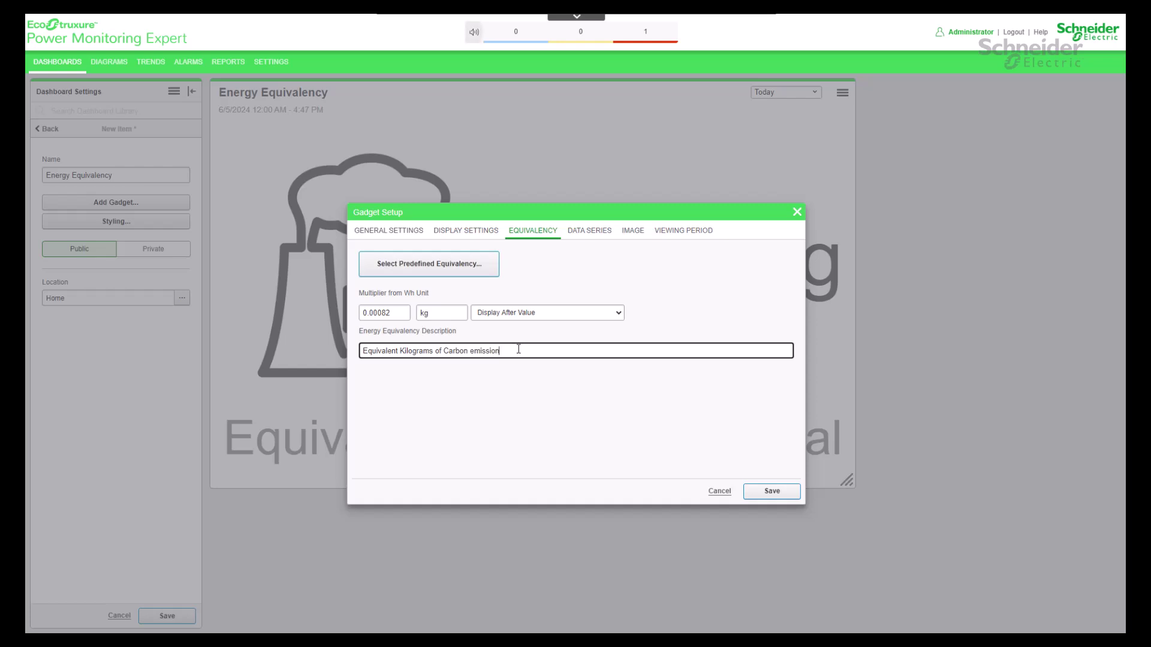
{"action": "left_click", "coordinate": [772, 491]}
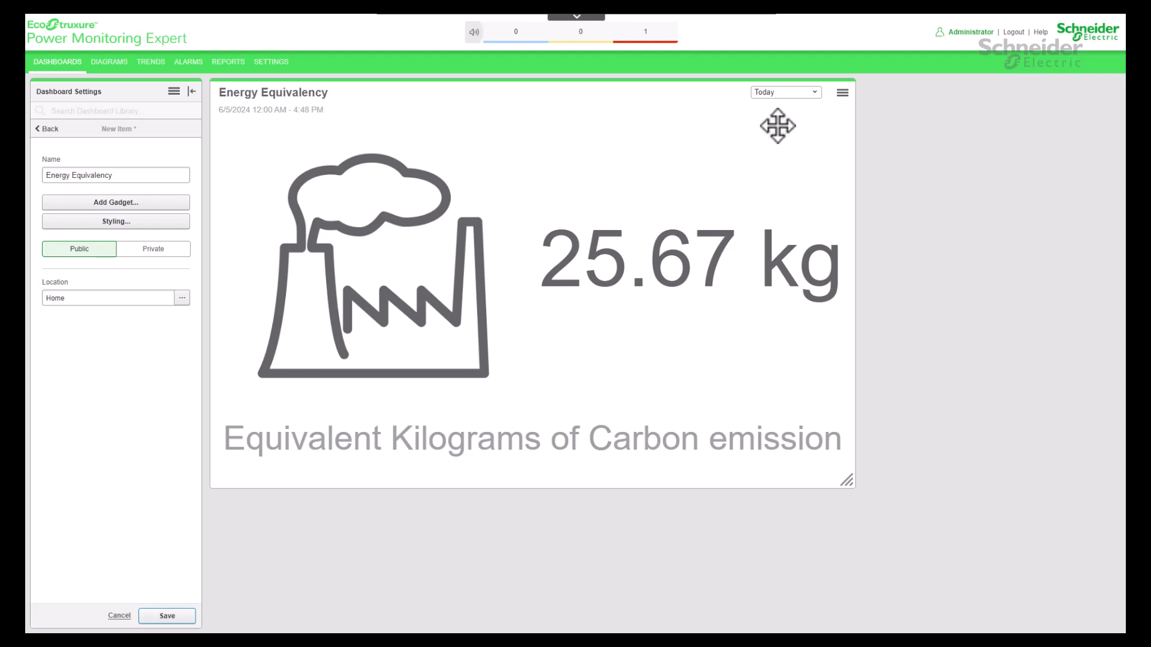
Add Level2 Real Energy Into the Load as a second data series and save the gadget.
{"action": "left_click", "coordinate": [842, 94]}
{"action": "left_click", "coordinate": [856, 108]}
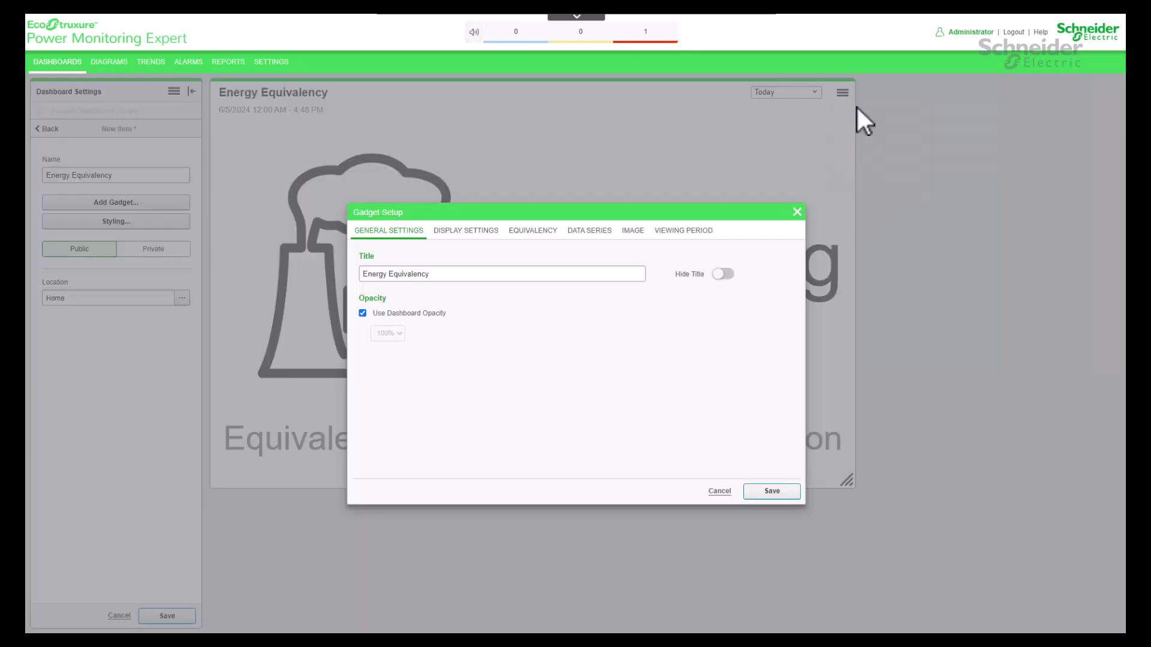
{"action": "left_click", "coordinate": [594, 234]}
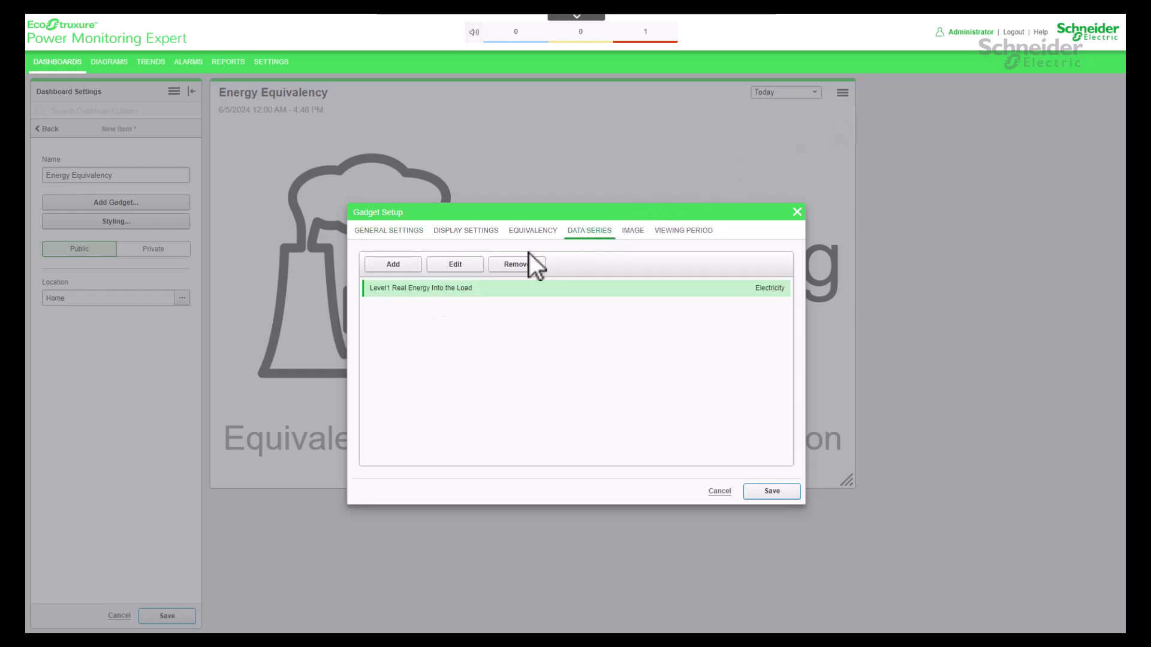
{"action": "left_click", "coordinate": [386, 266]}
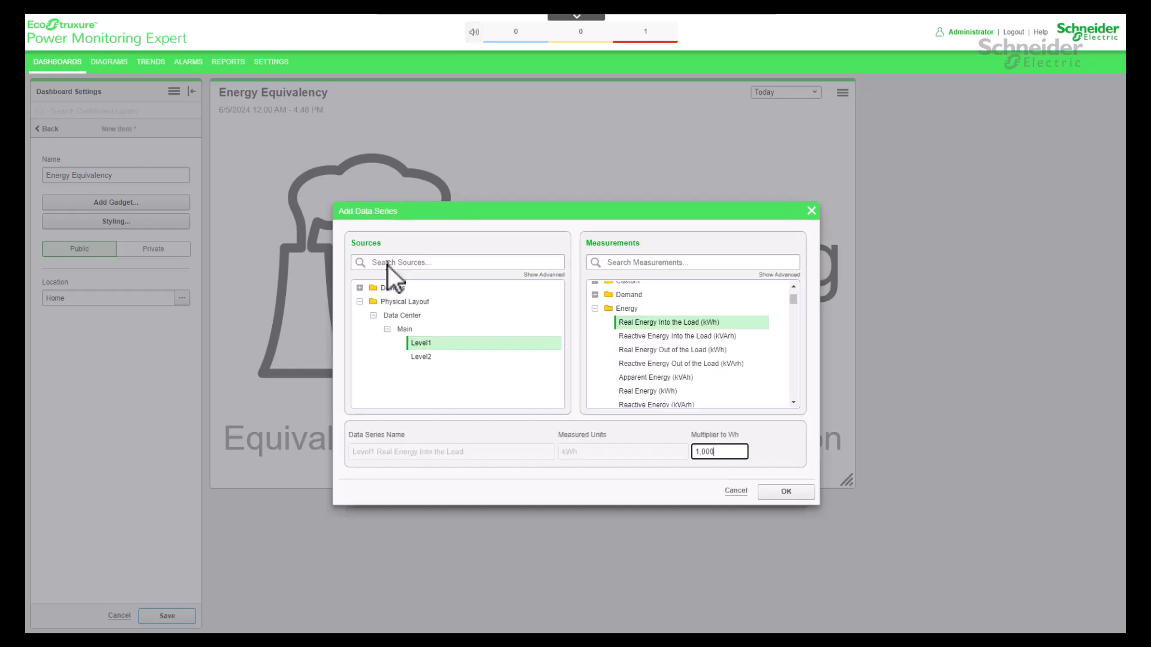
{"action": "left_click", "coordinate": [421, 357]}
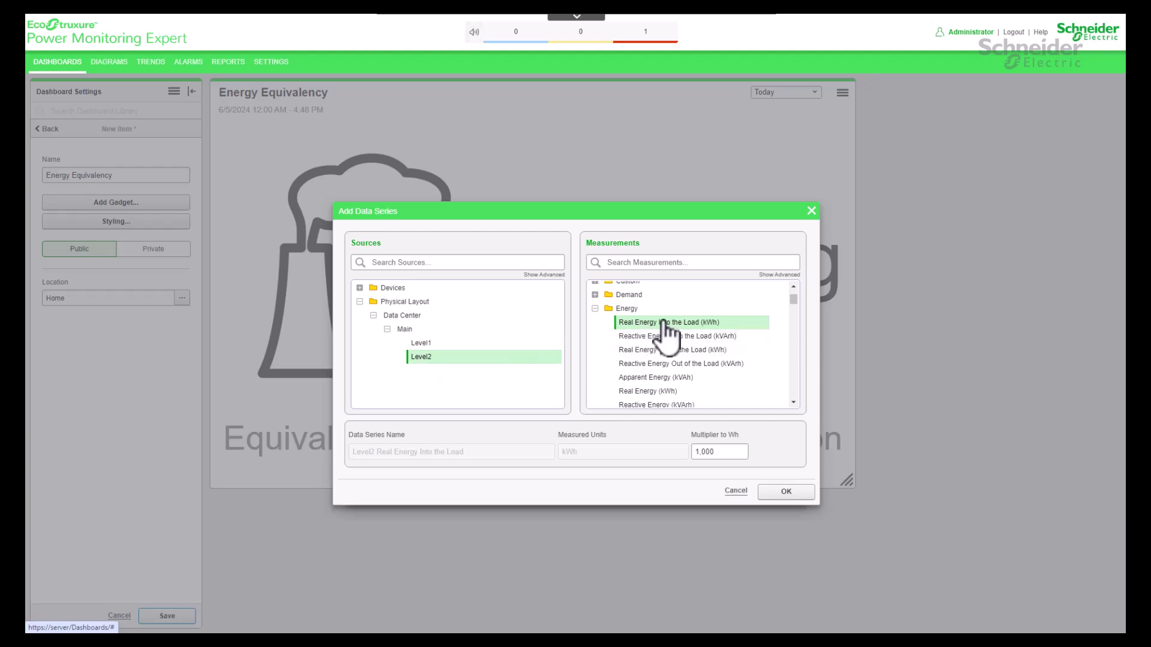
{"action": "left_click", "coordinate": [782, 489]}
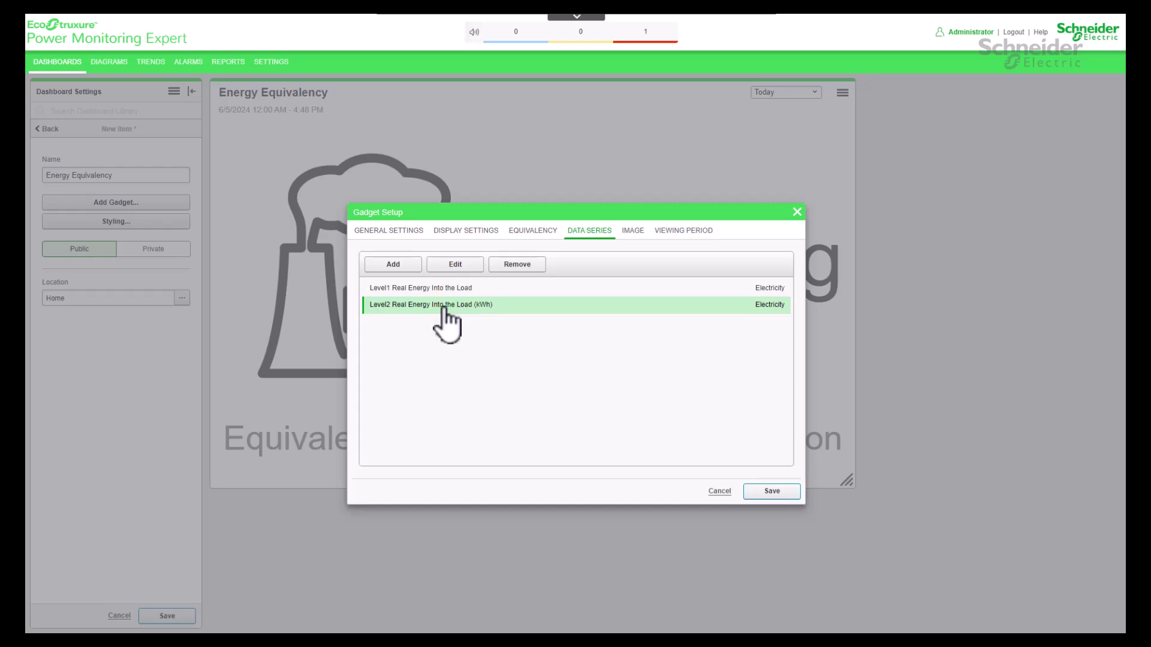
{"action": "left_click", "coordinate": [772, 492]}
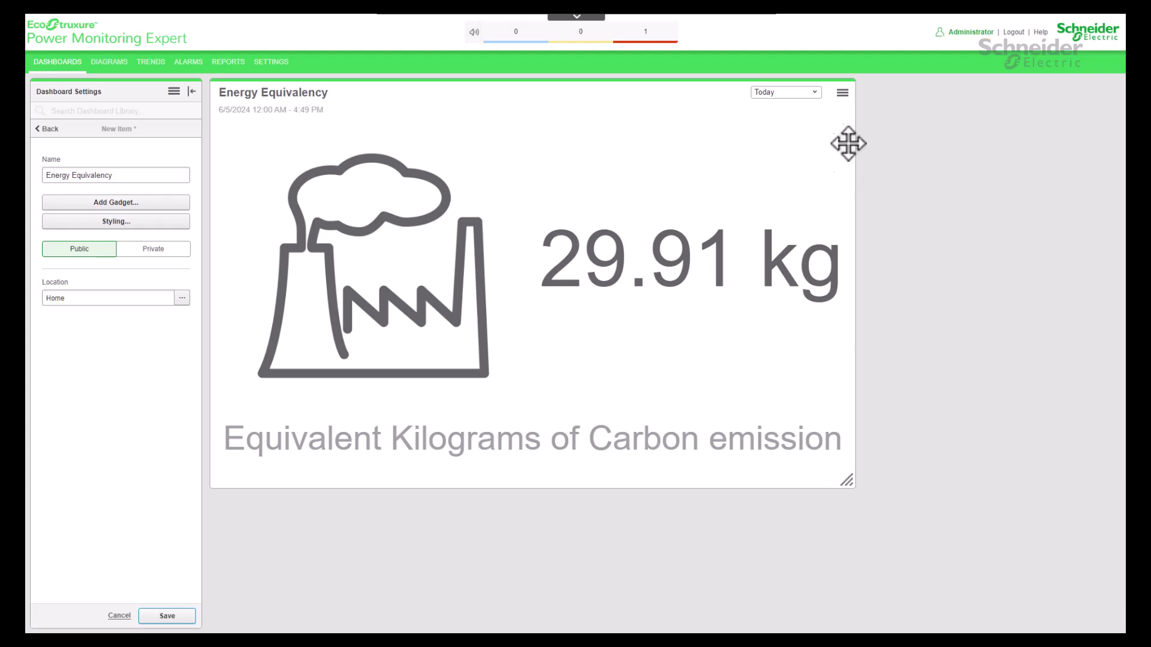
Upload CO2.png as a custom image and select it as the gadget icon.
{"action": "left_click", "coordinate": [842, 94]}
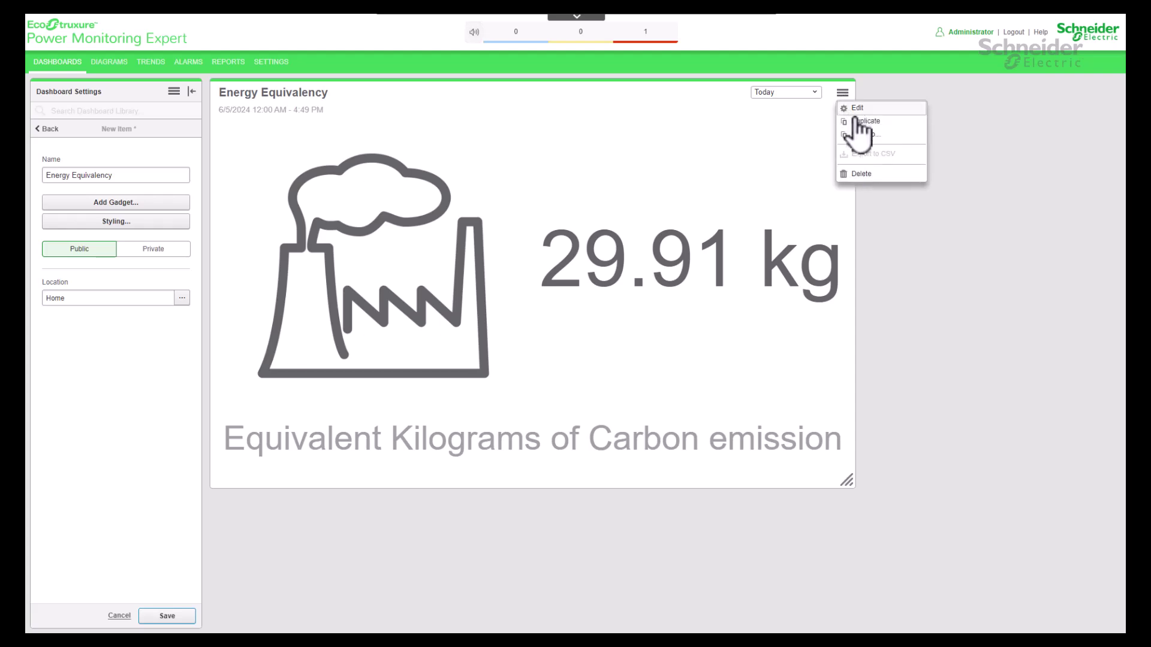
{"action": "left_click", "coordinate": [857, 110]}
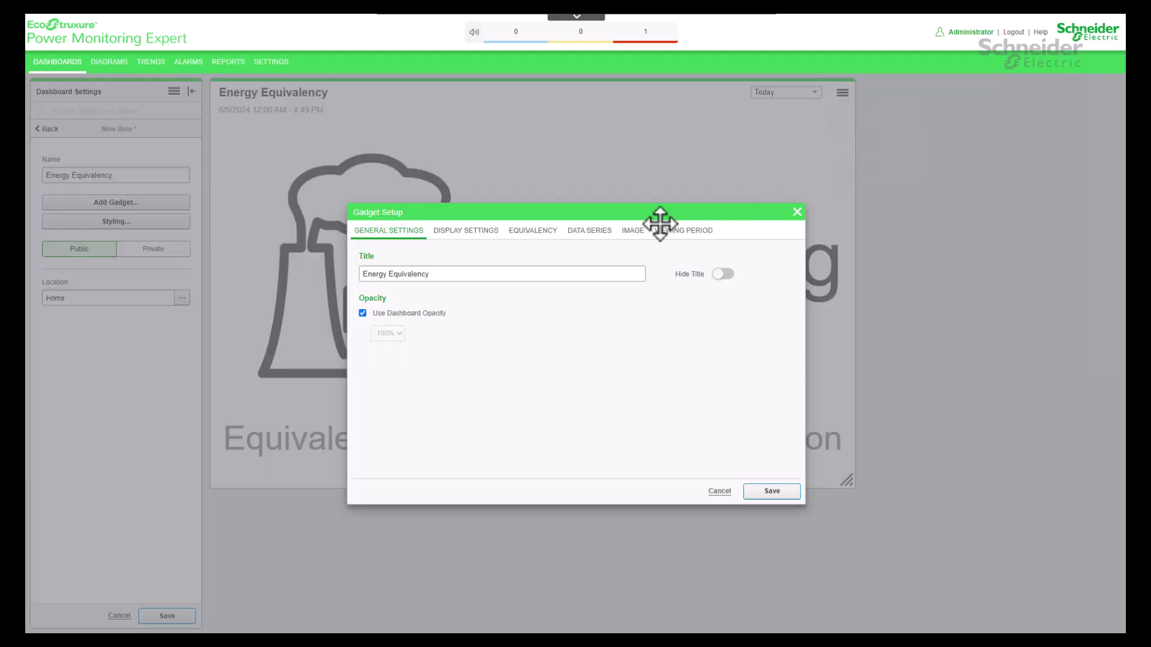
{"action": "left_click", "coordinate": [634, 234]}
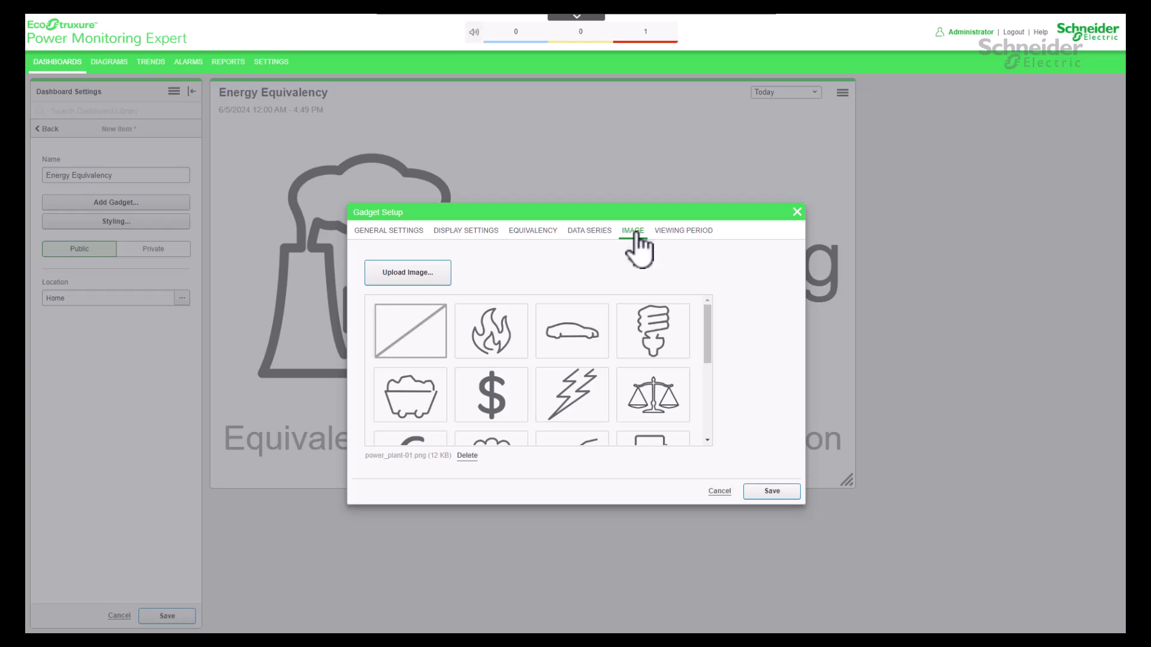
{"action": "left_click", "coordinate": [408, 290]}
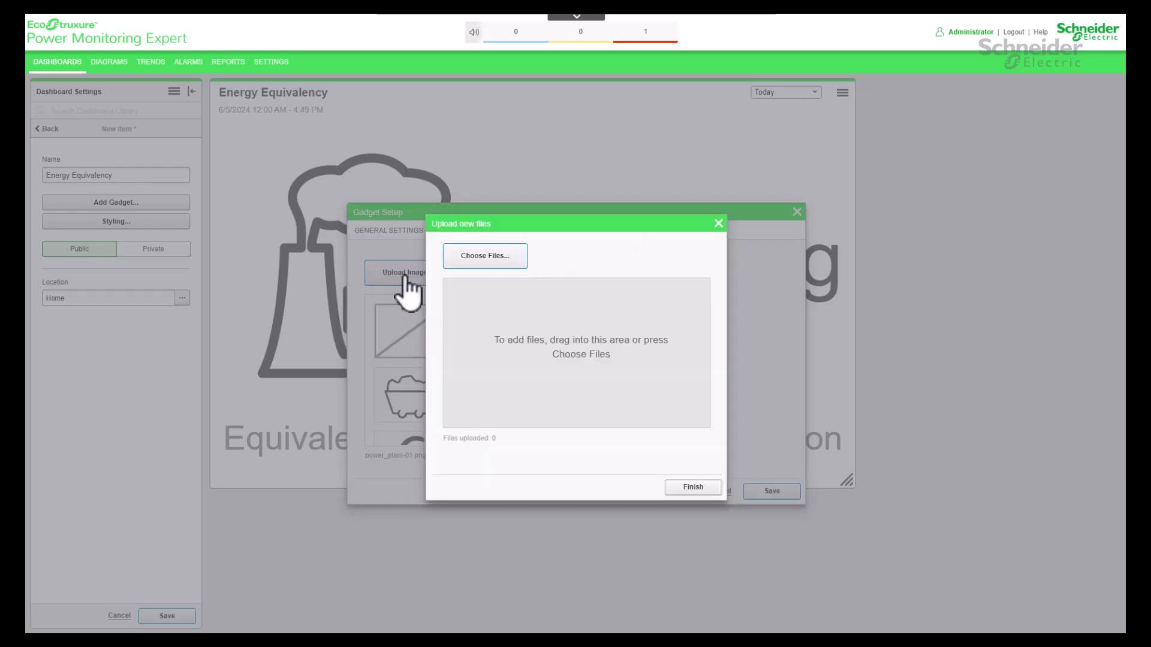
{"action": "left_click", "coordinate": [485, 259]}
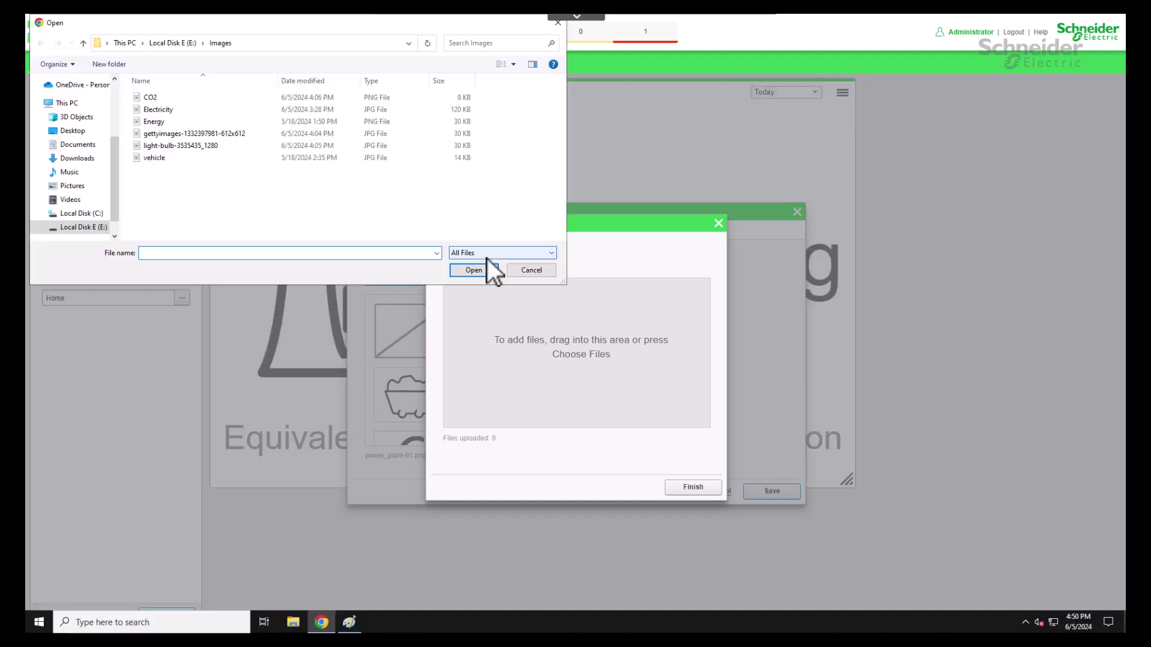
{"action": "left_click", "coordinate": [153, 99]}
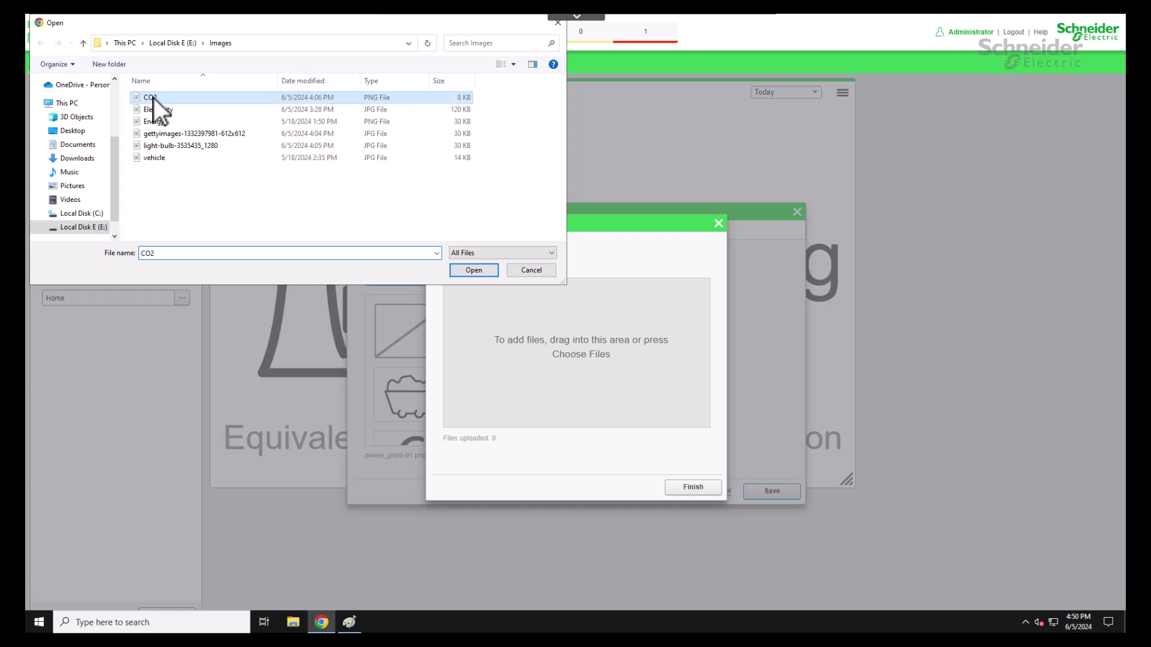
{"action": "left_click", "coordinate": [469, 271]}
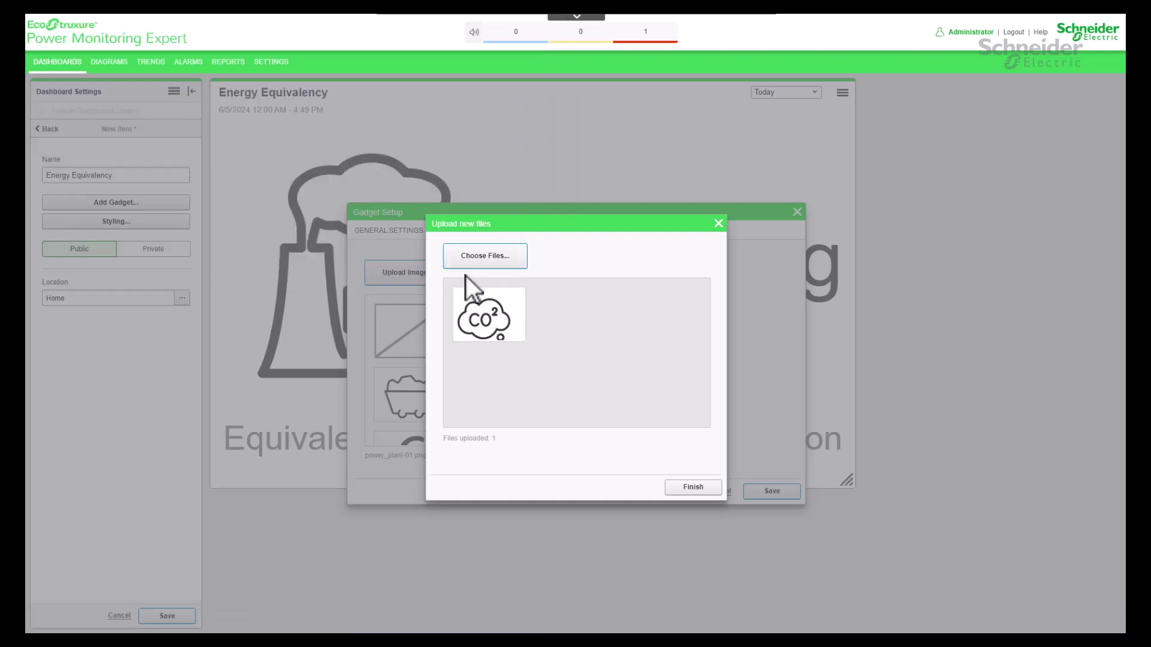
{"action": "left_click", "coordinate": [688, 491]}
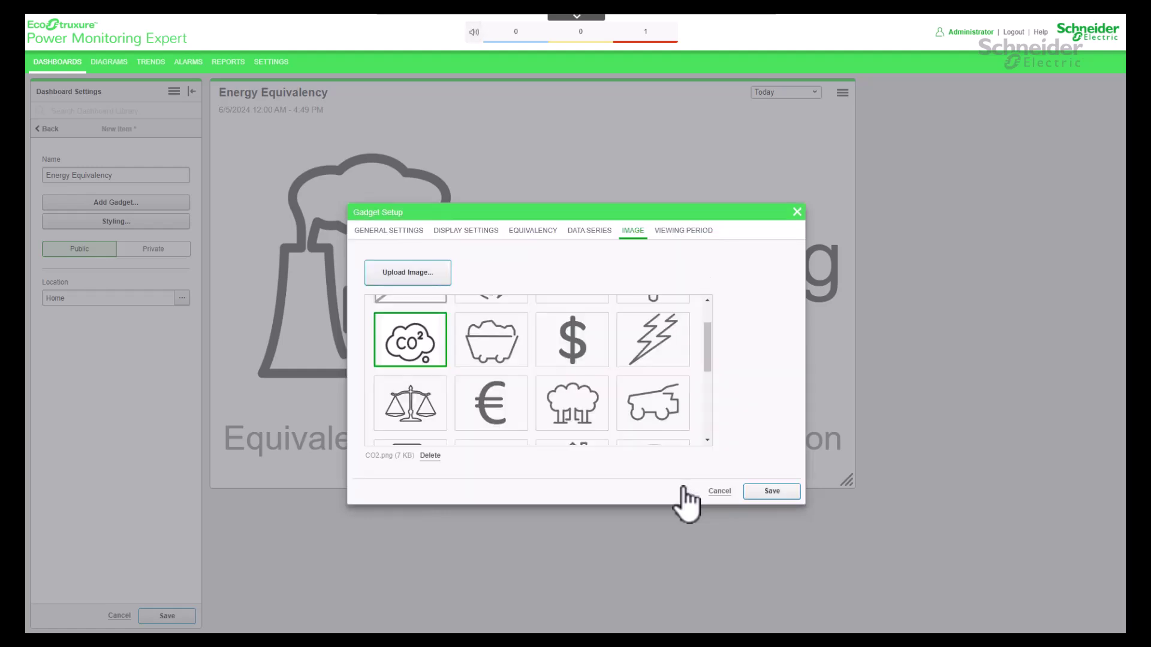